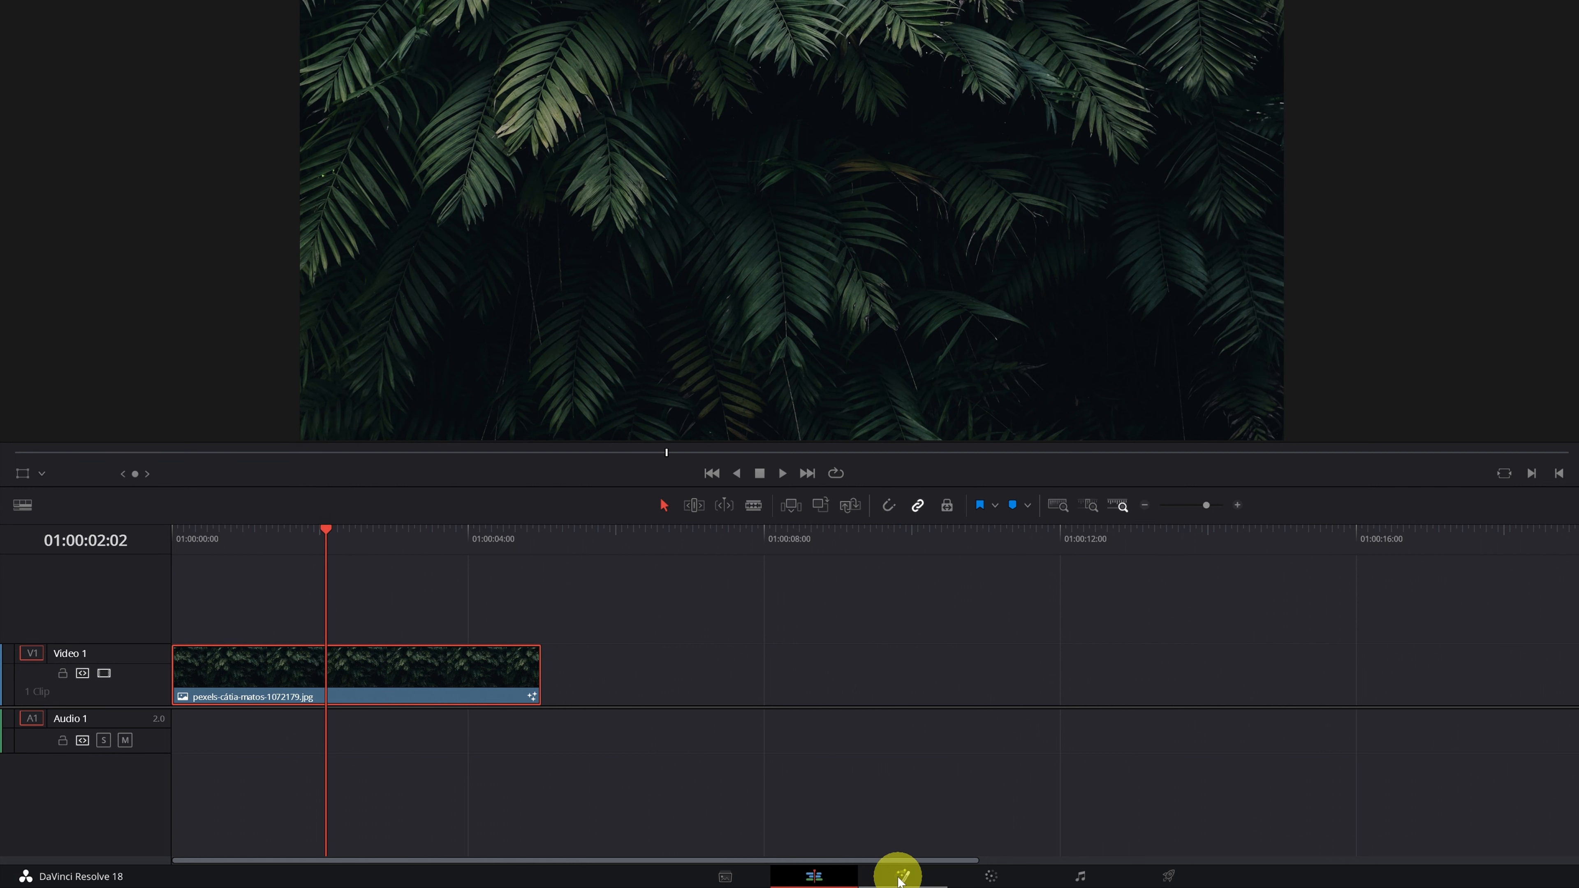
Step: Open the clip in Fusion, add a Text node merged over the image, and arrange it above the MediaIn1 node
click(905, 878)
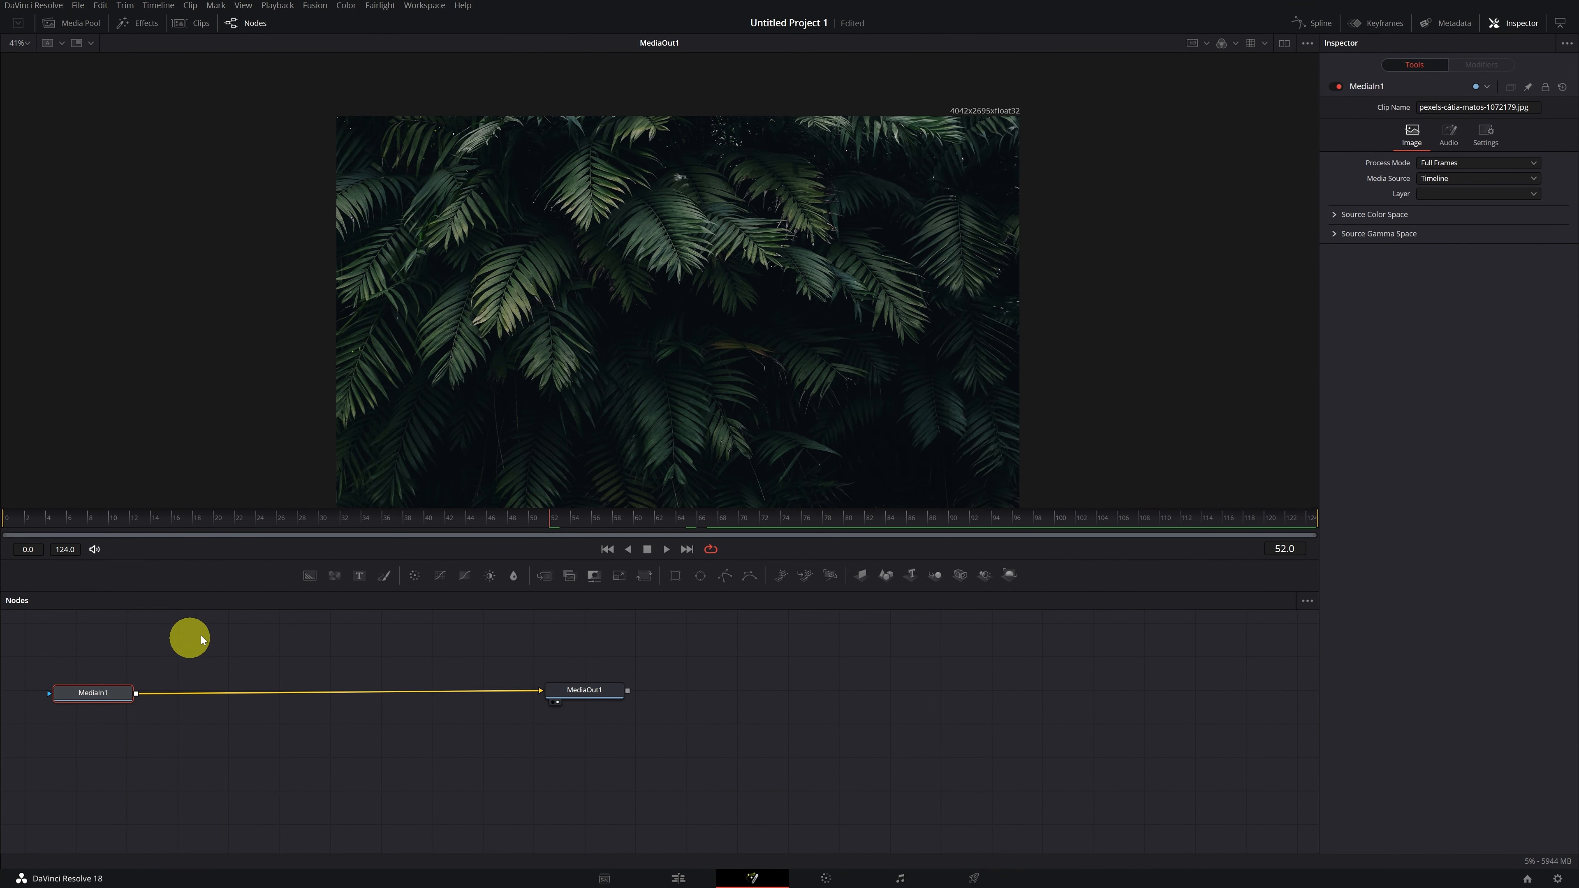
click(360, 577)
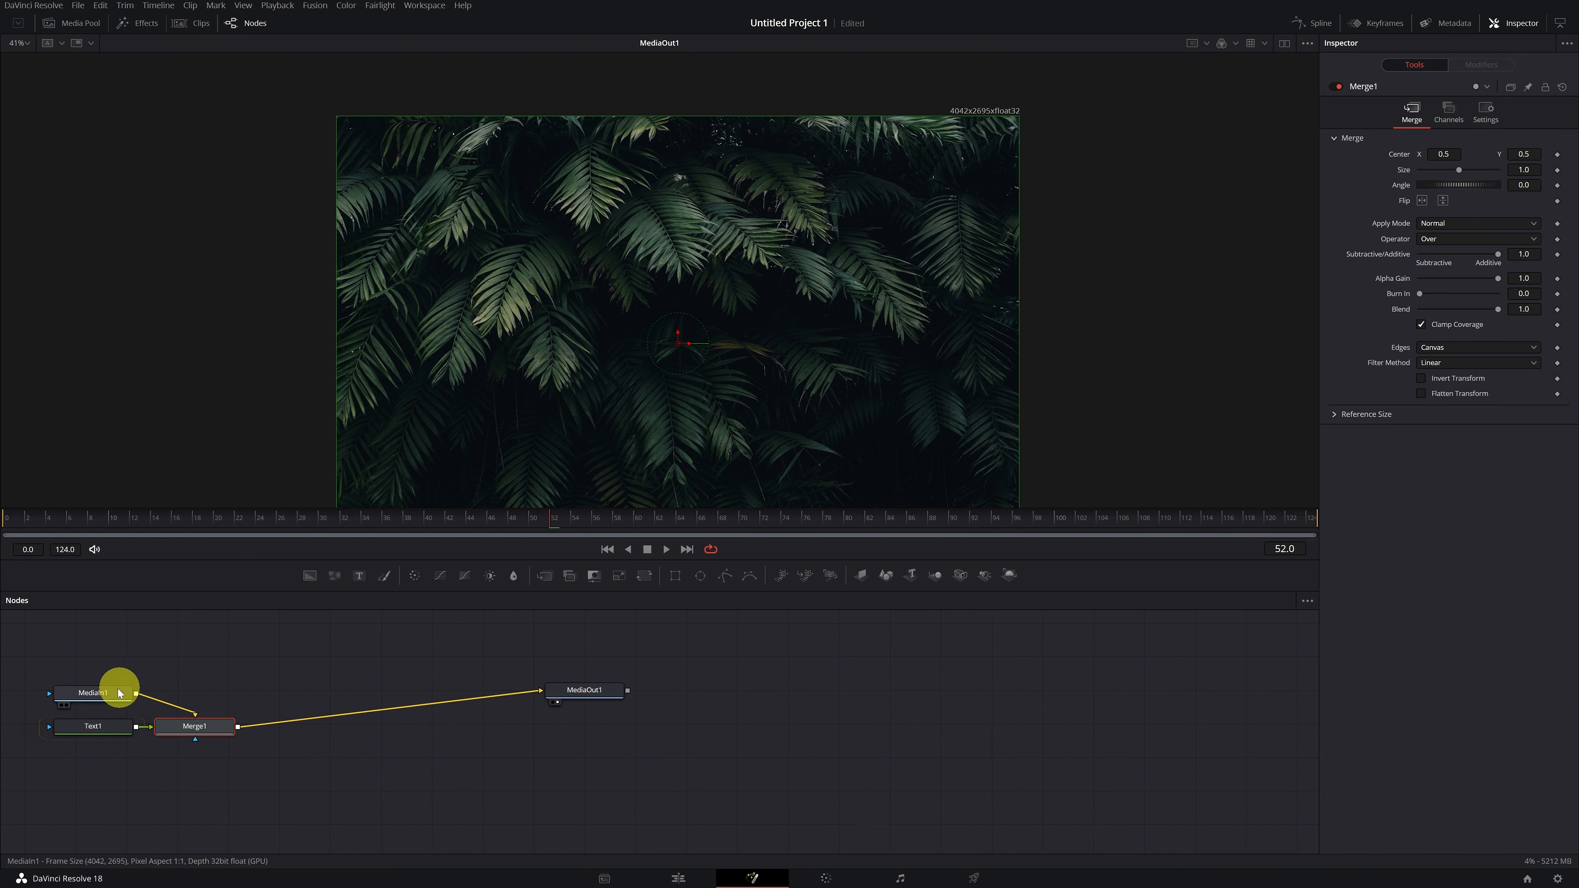
mouse_move(107, 692)
mouse_down()
mouse_move(101, 753)
mouse_move(104, 713)
mouse_up()
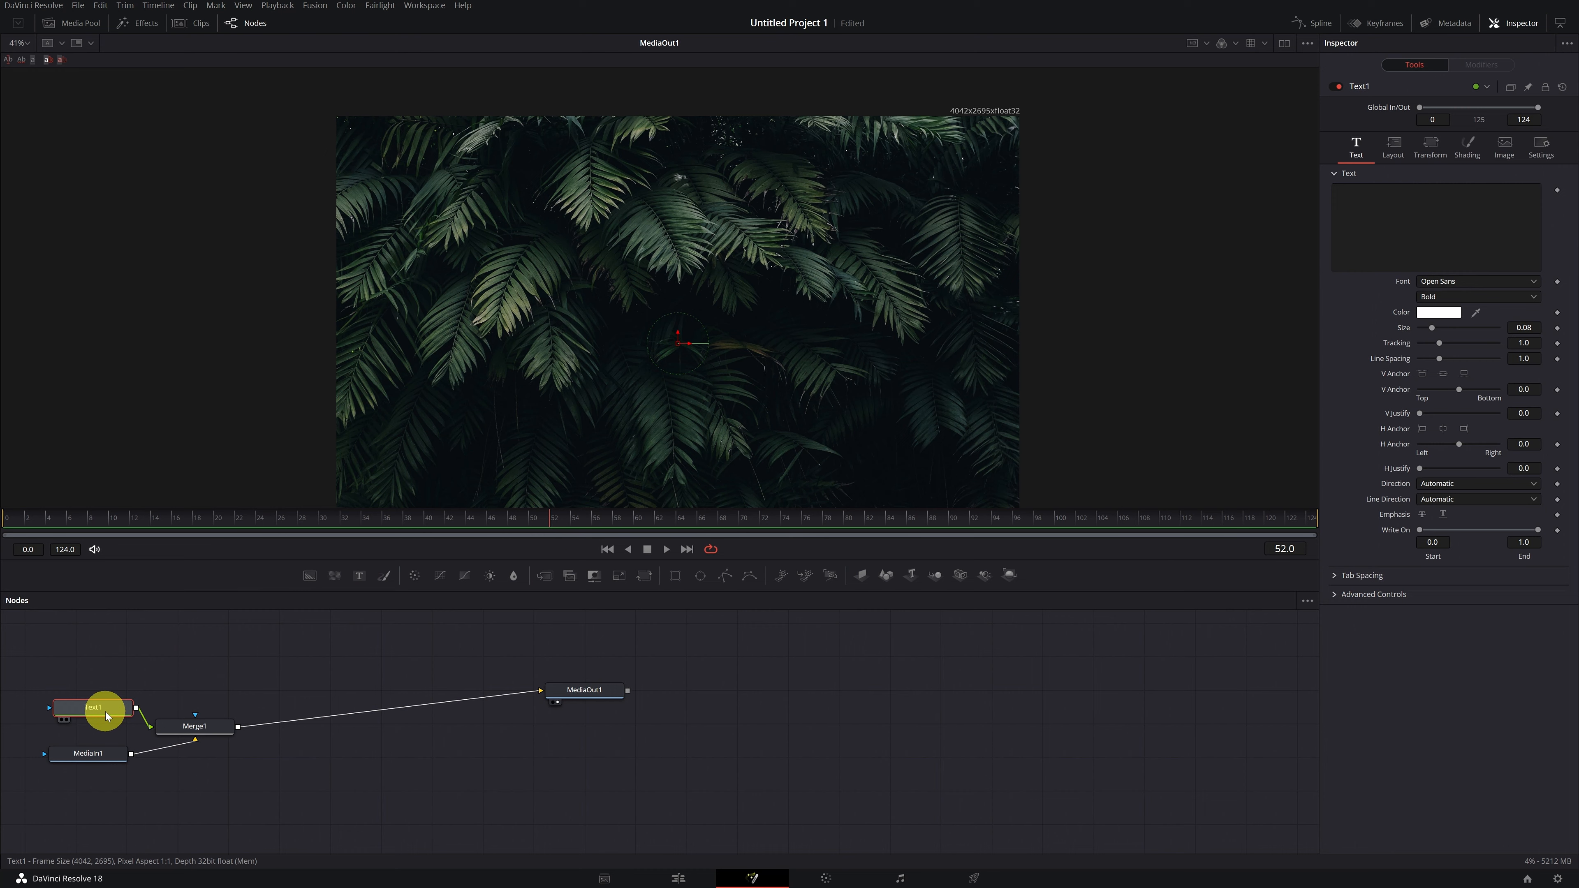
Step: Enter "Travel Video" as the content of the Text1 node
click(1392, 208)
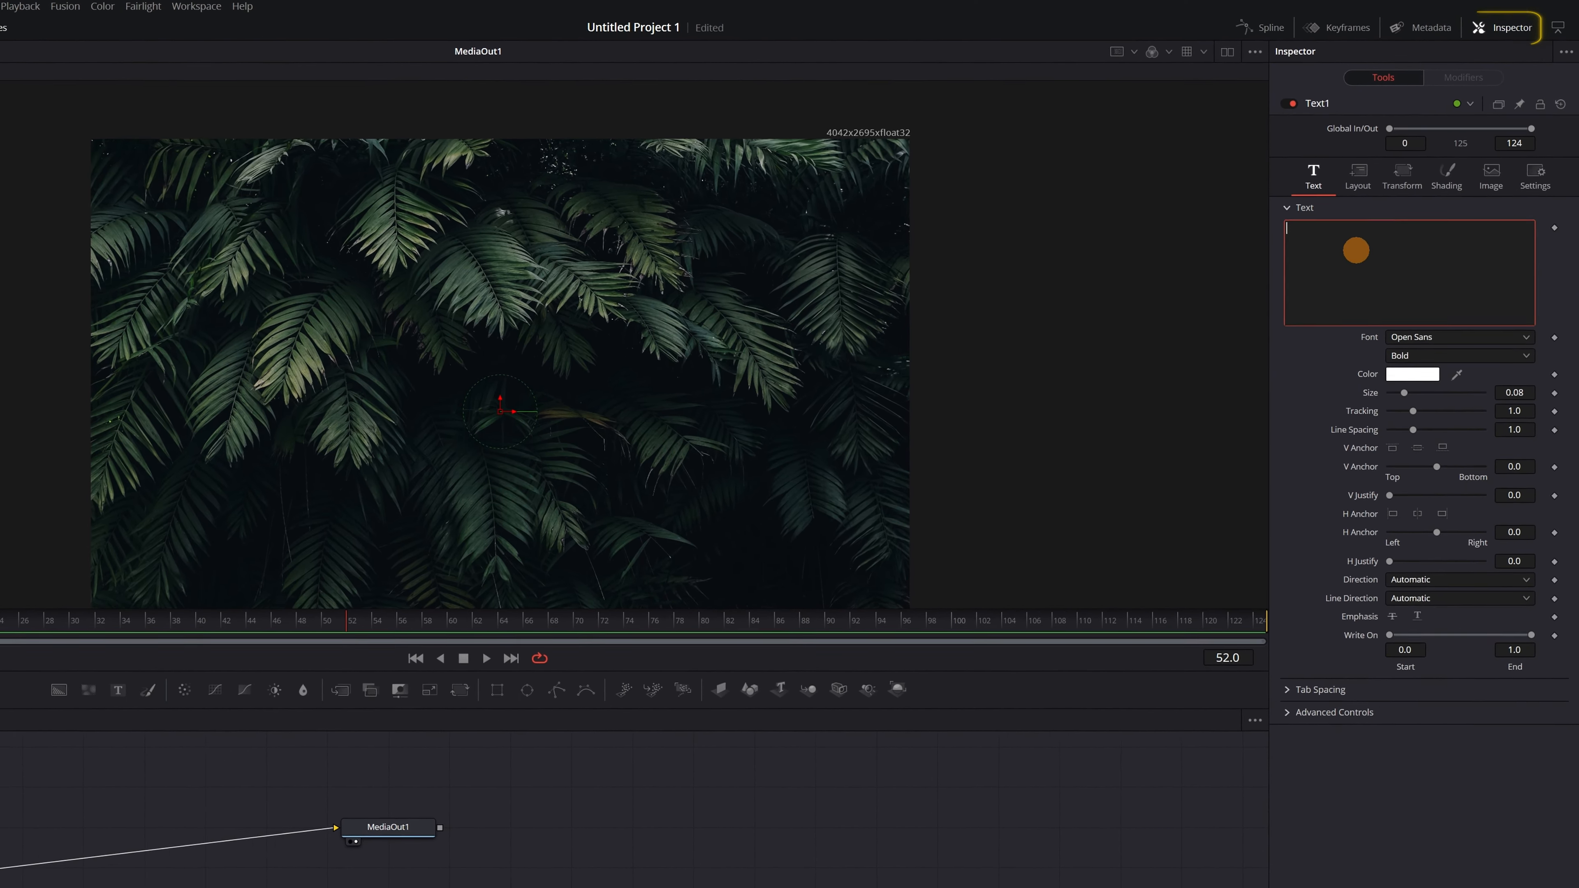
text(T)
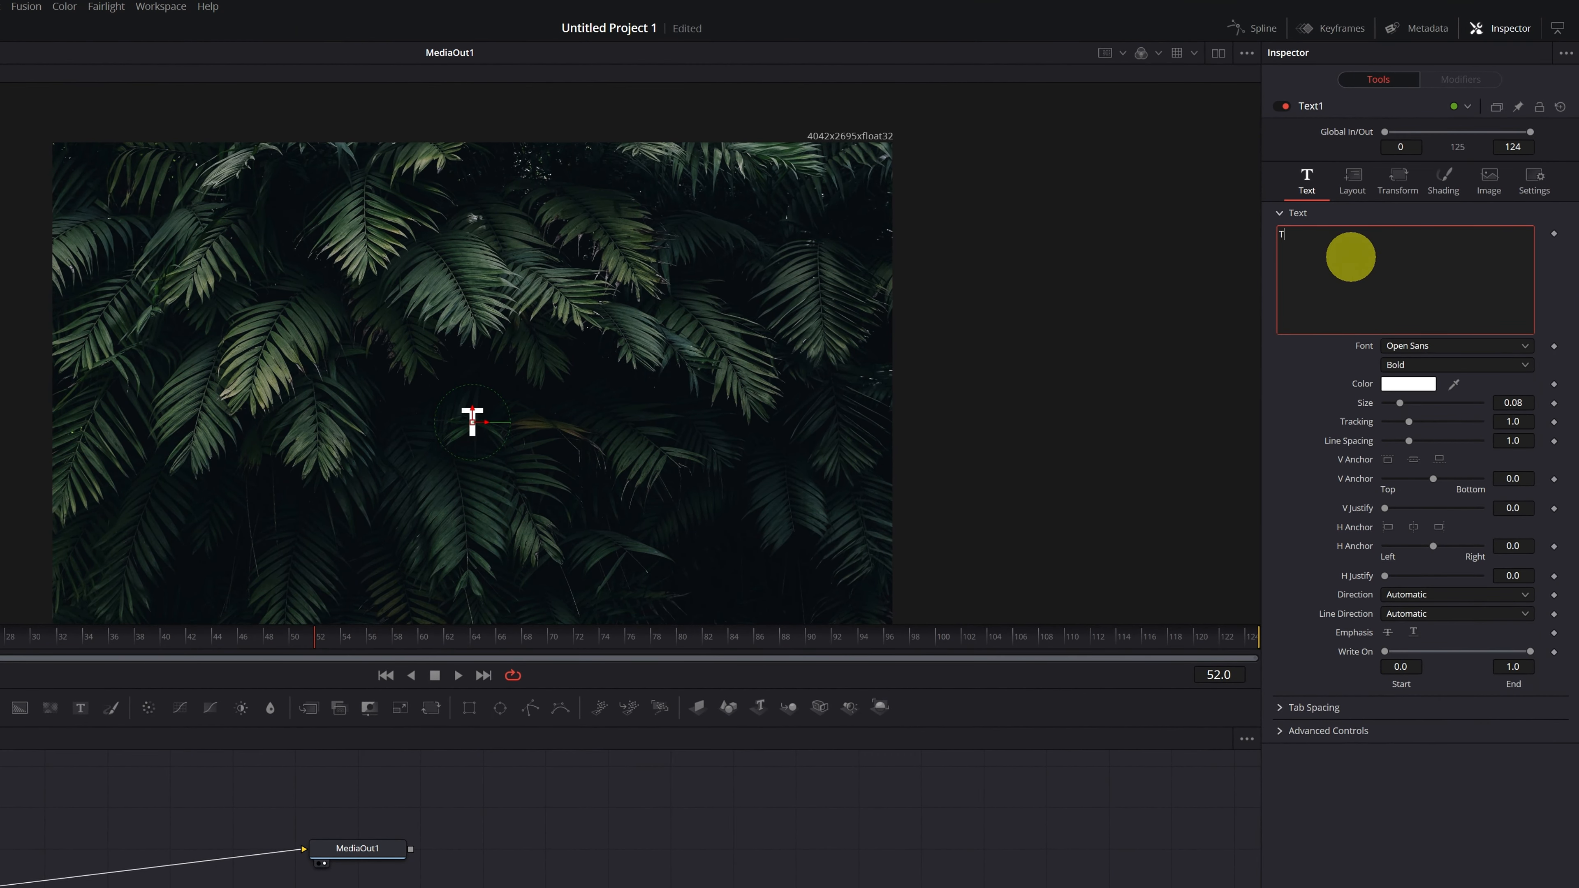
text(ravel Video)
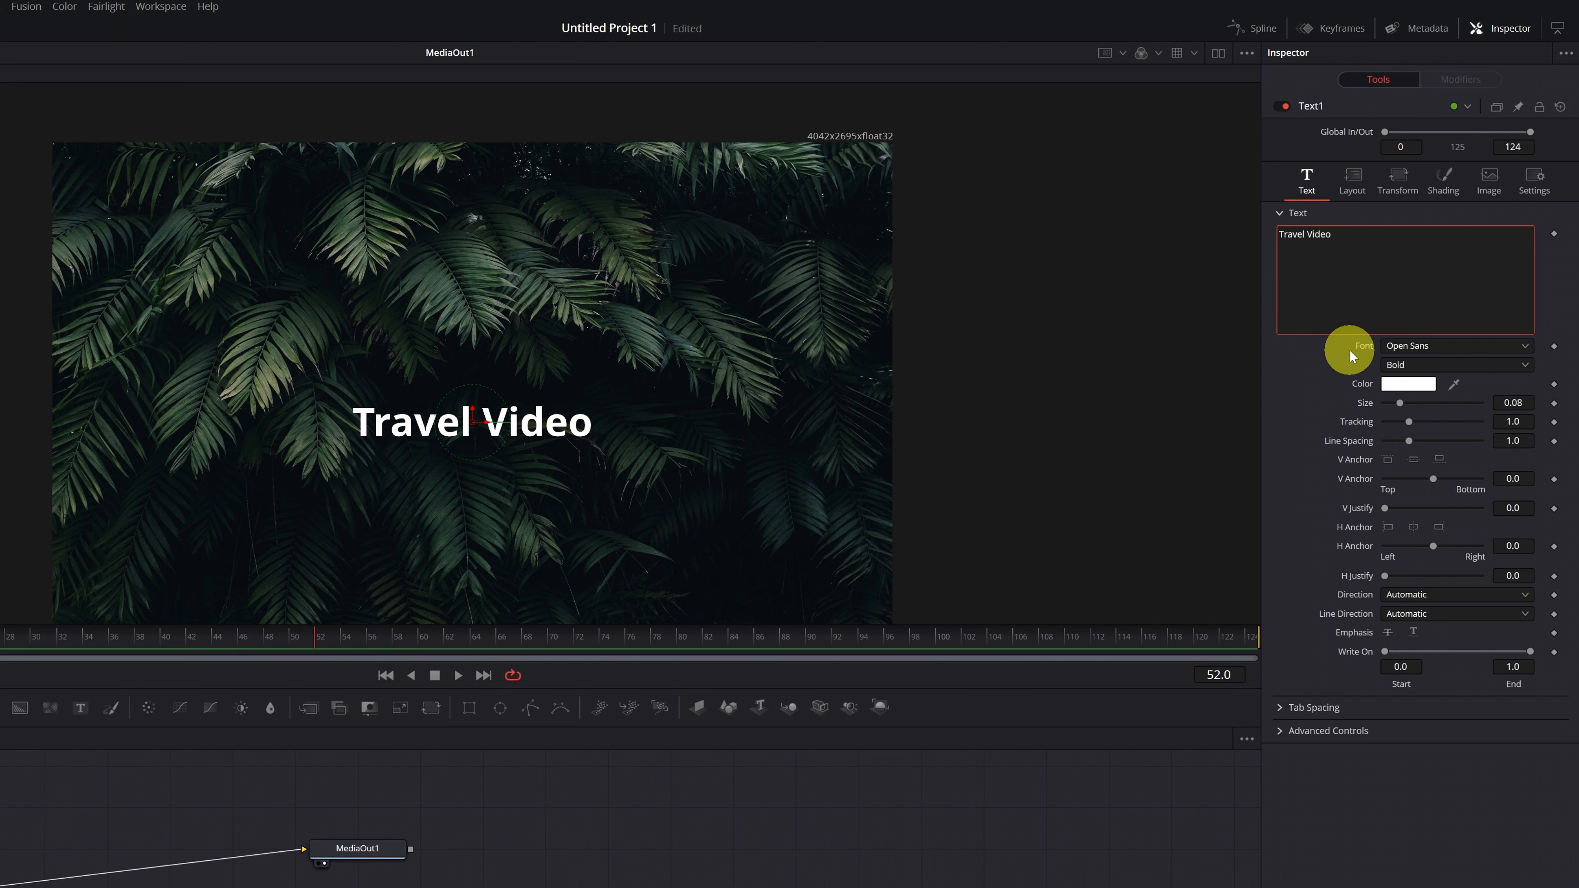
Step: Change the title's font to Greylight Demo and set its size to 0.4359
click(1511, 347)
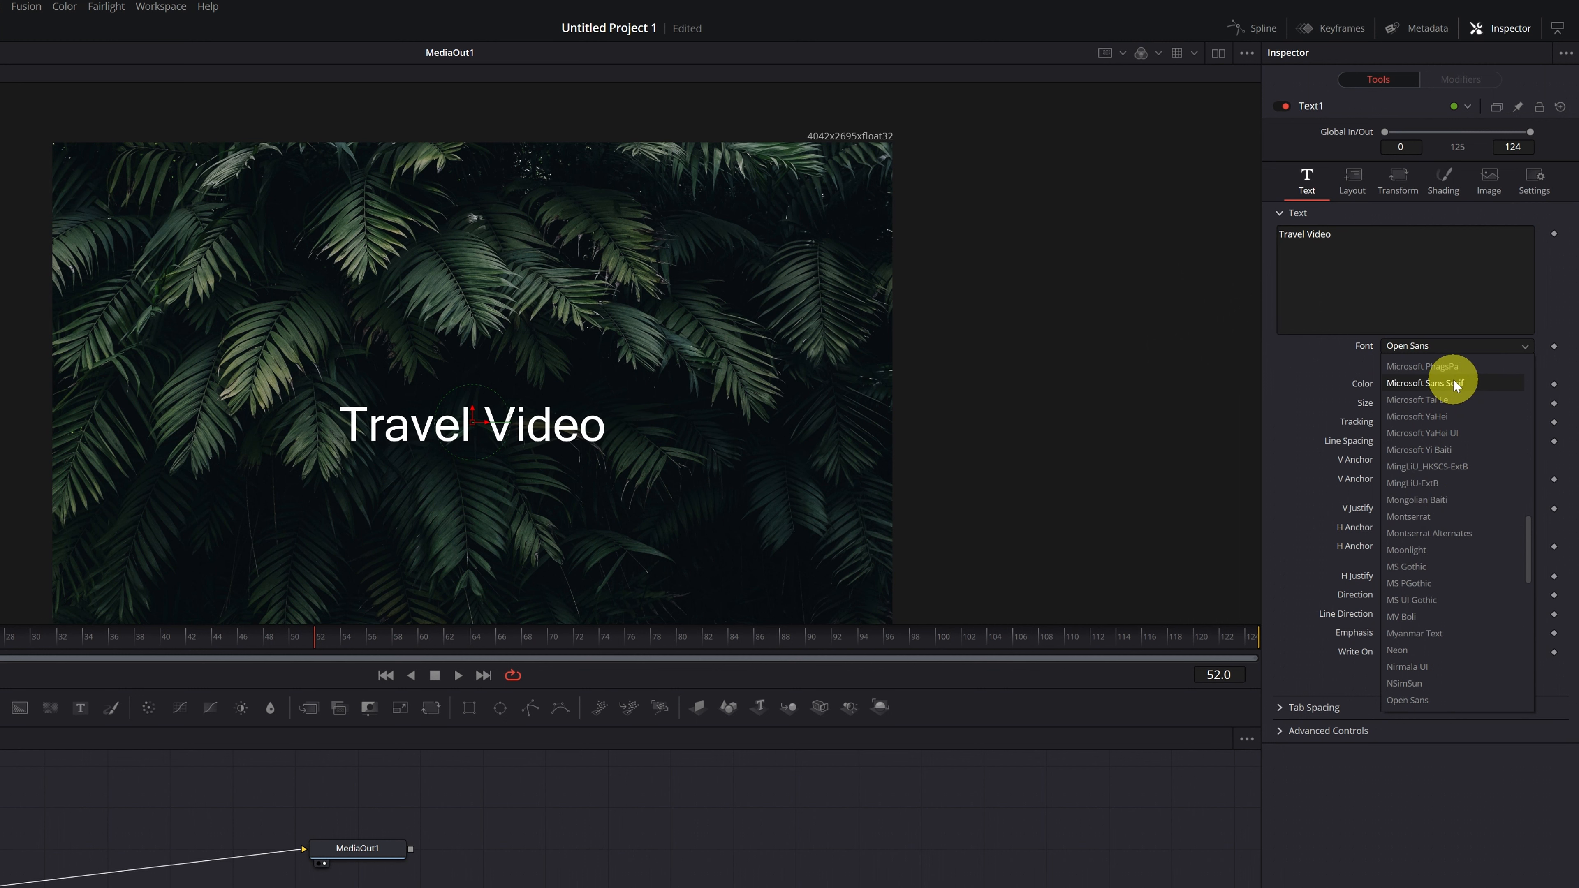
scroll(1454, 378, up, 8)
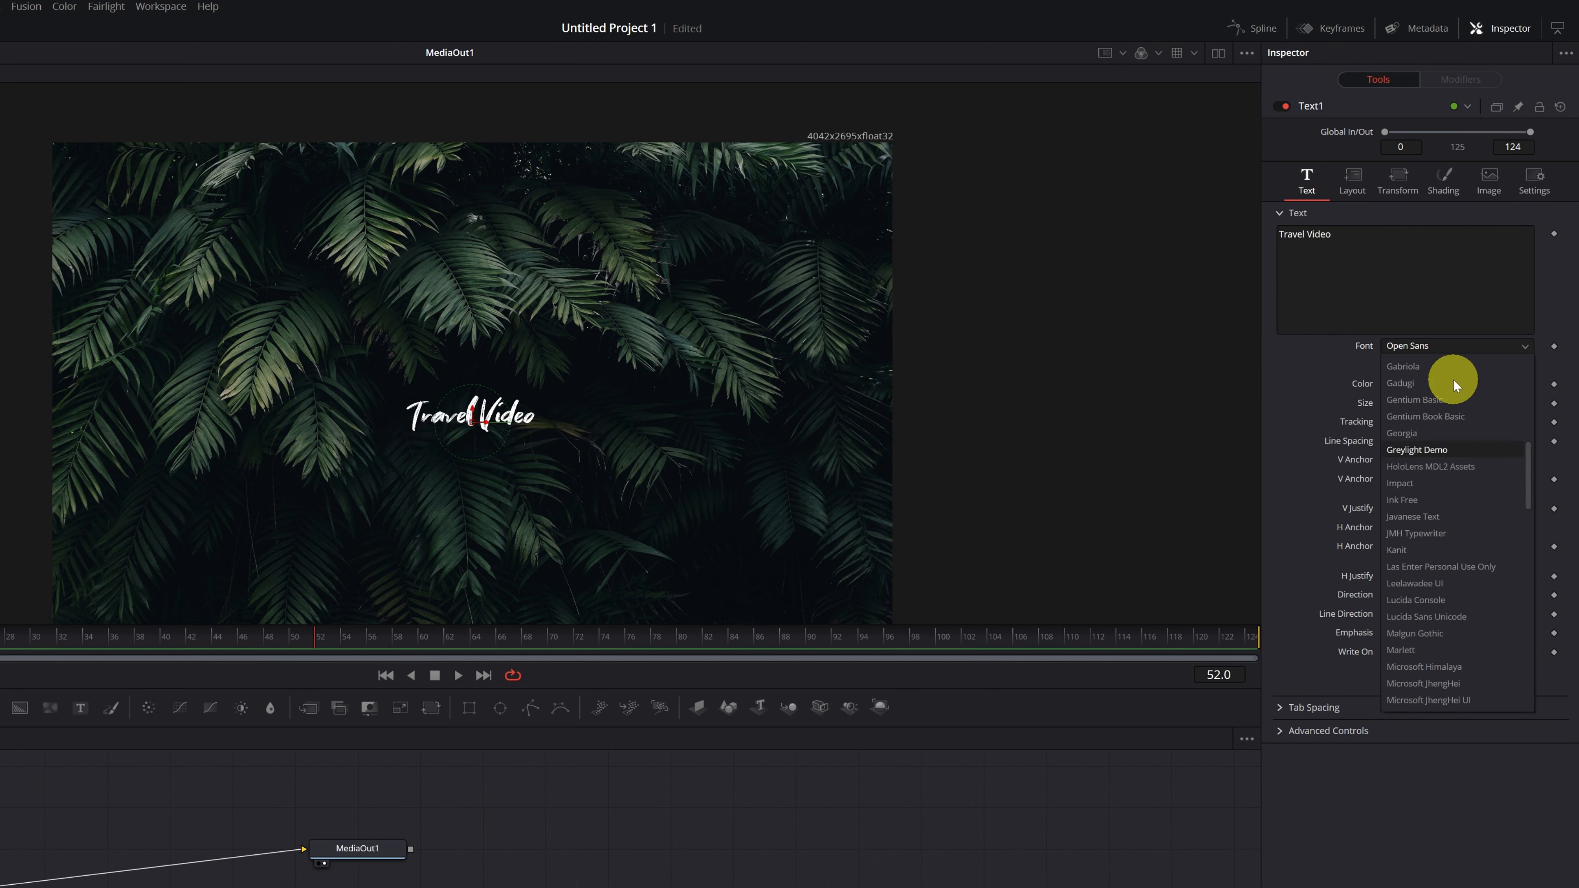
click(1428, 450)
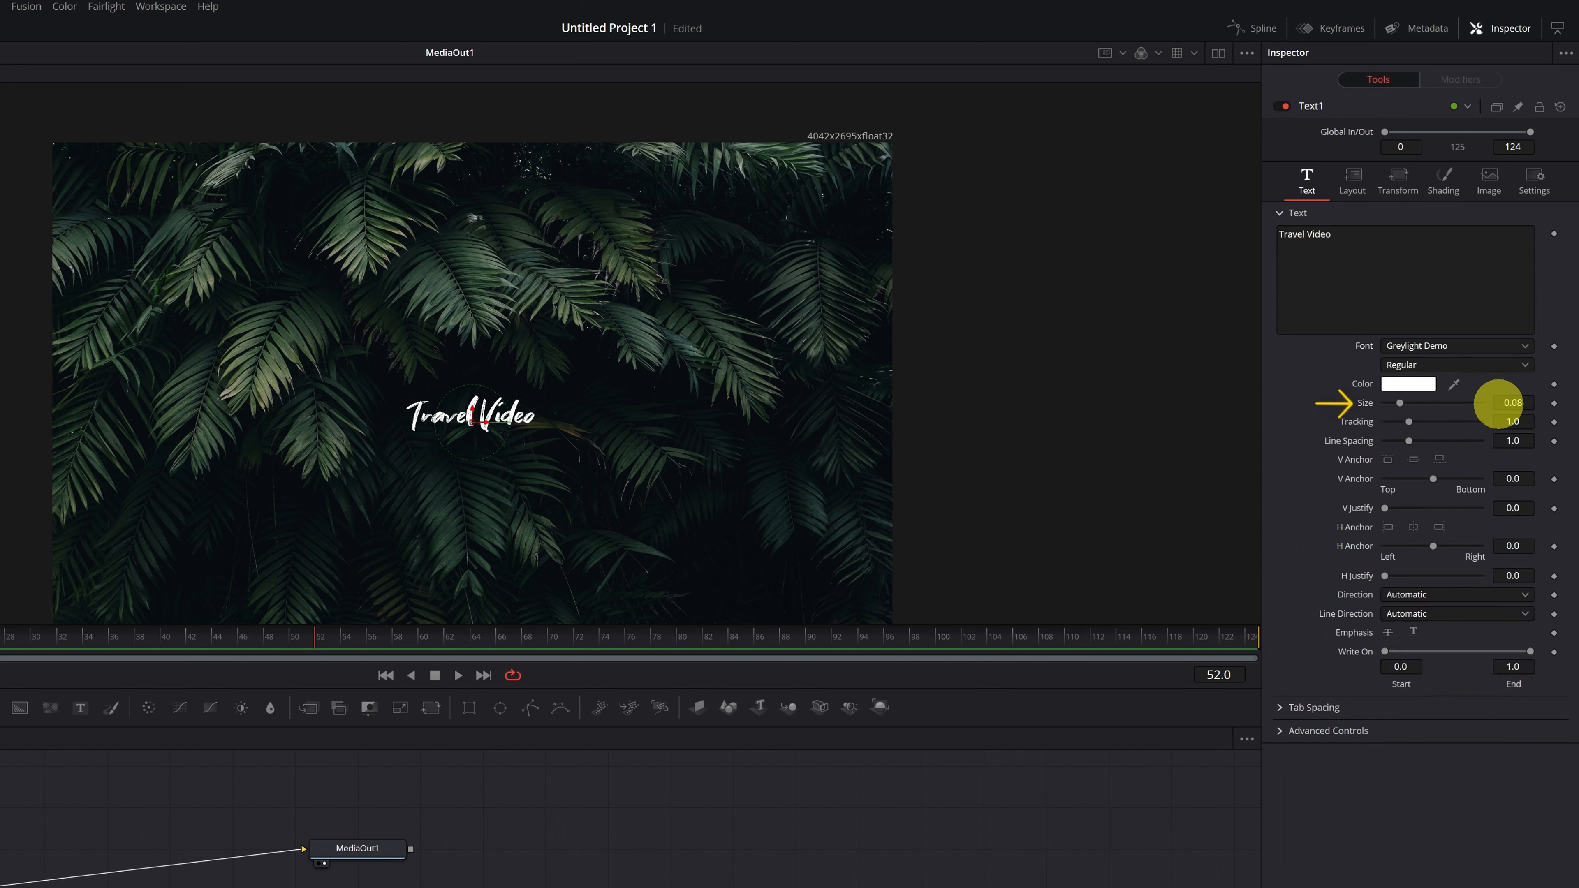
mouse_move(1505, 403)
mouse_down()
mouse_move(1262, 445)
mouse_move(1266, 553)
mouse_move(1332, 547)
mouse_move(1510, 399)
mouse_up()
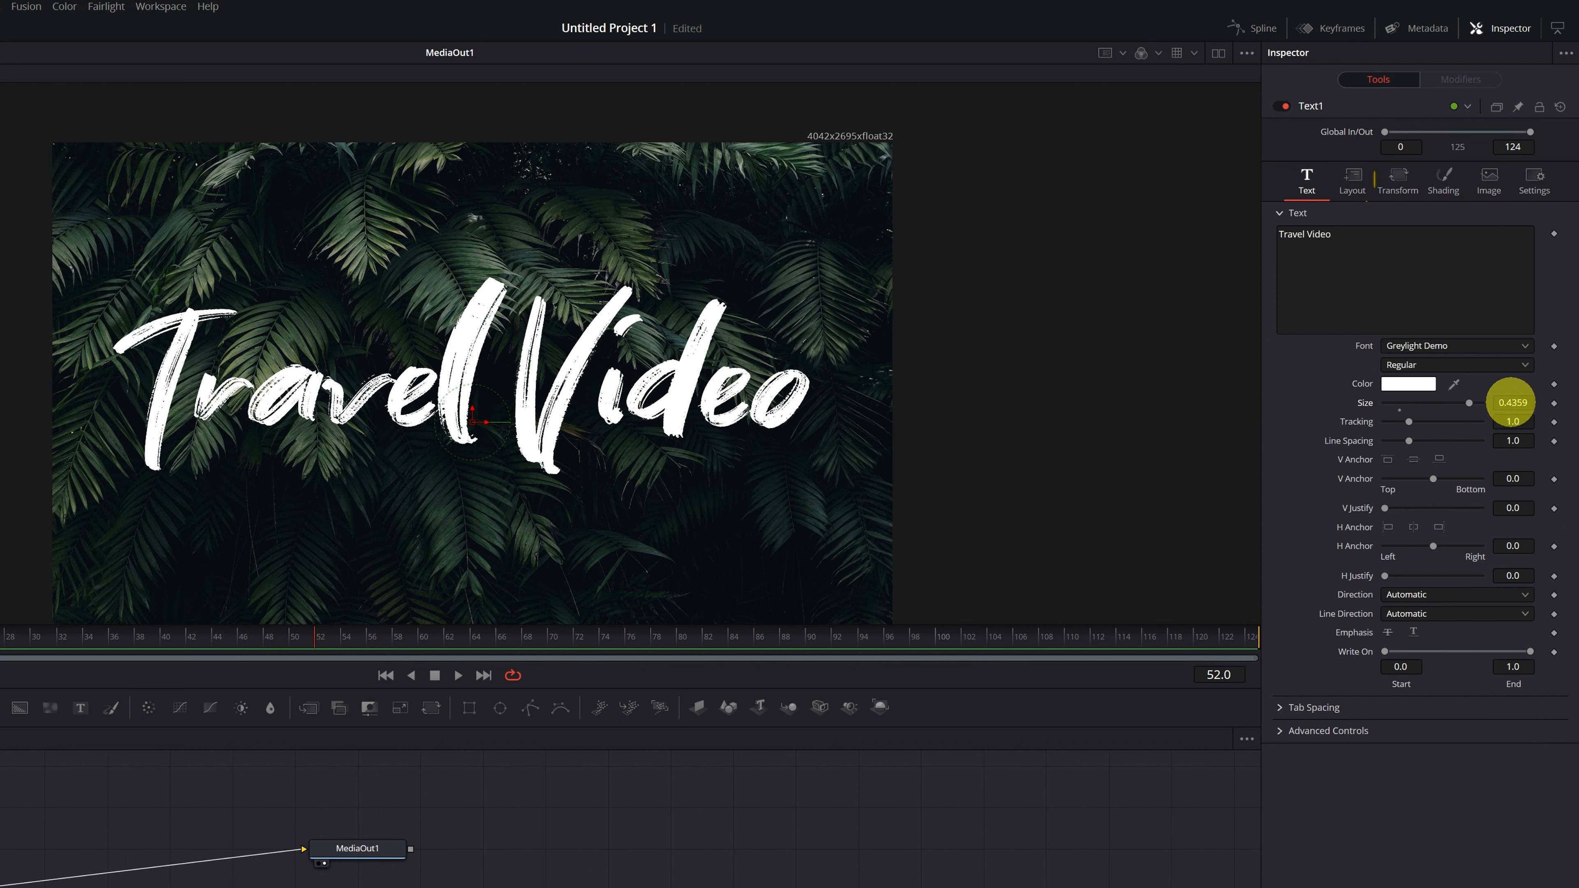
Step: Raise the title to a Center Y of 0.715 and widen its tracking to 1.026
click(1357, 178)
drag(1515, 249, 709, 242)
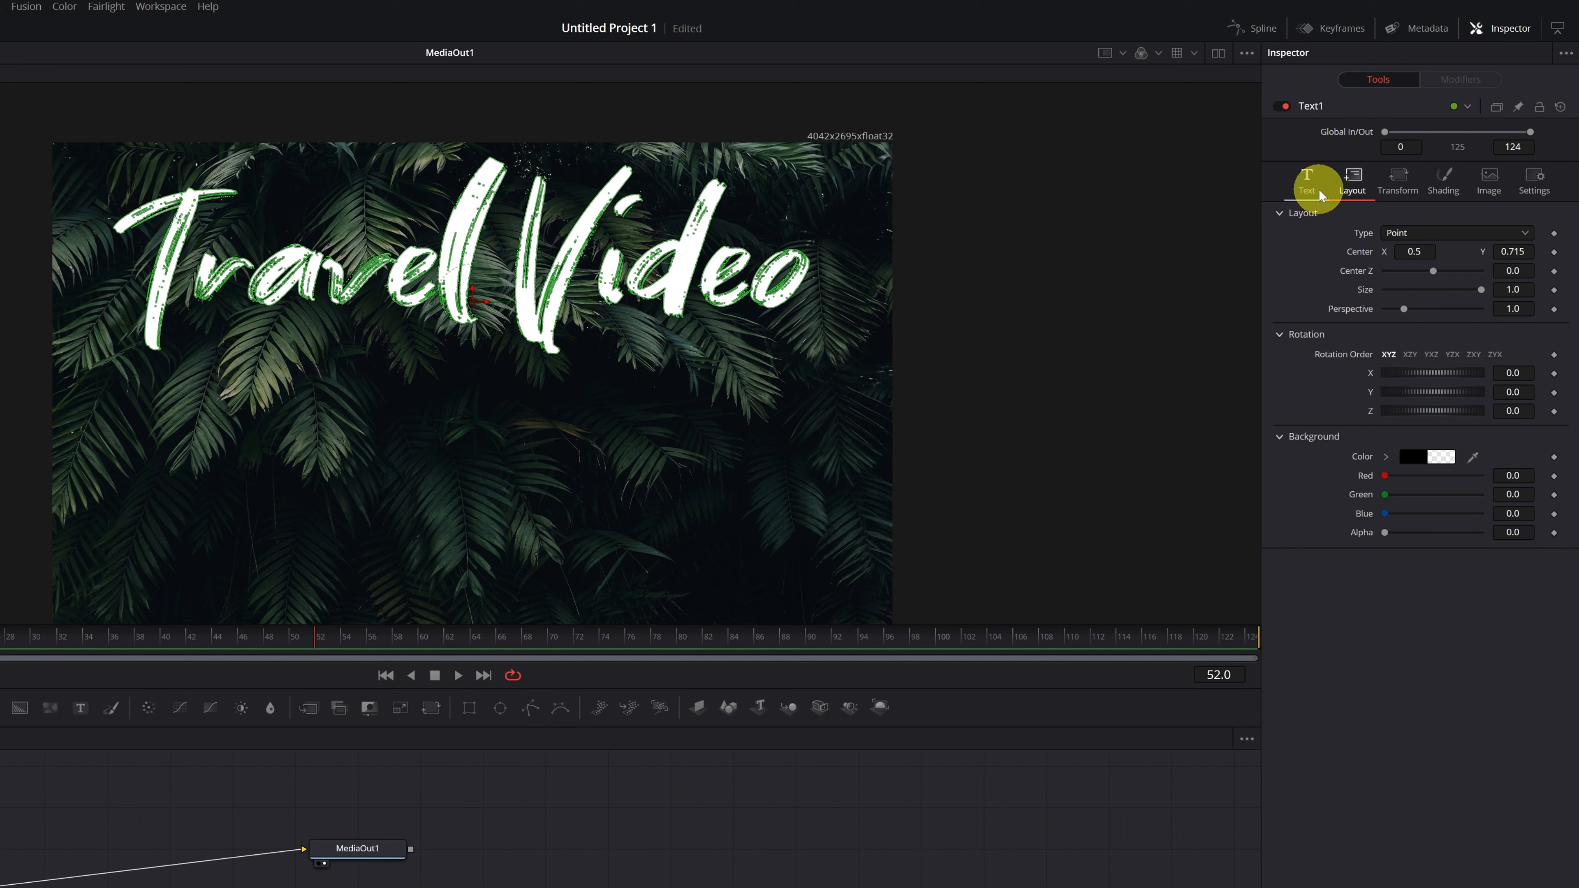
click(1308, 182)
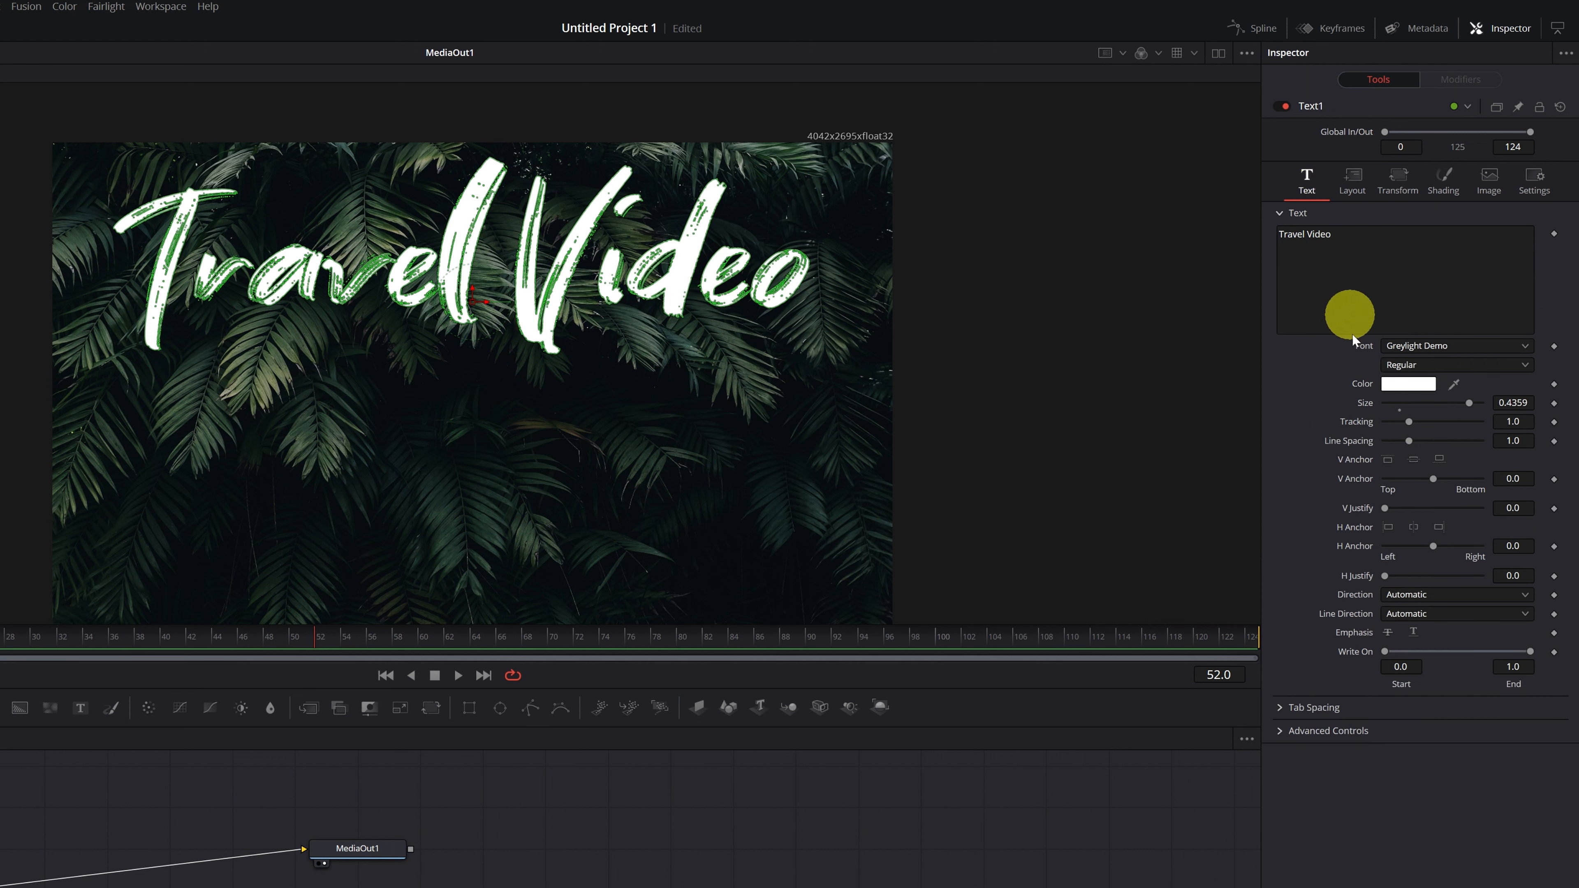
drag(1505, 418, 1526, 420)
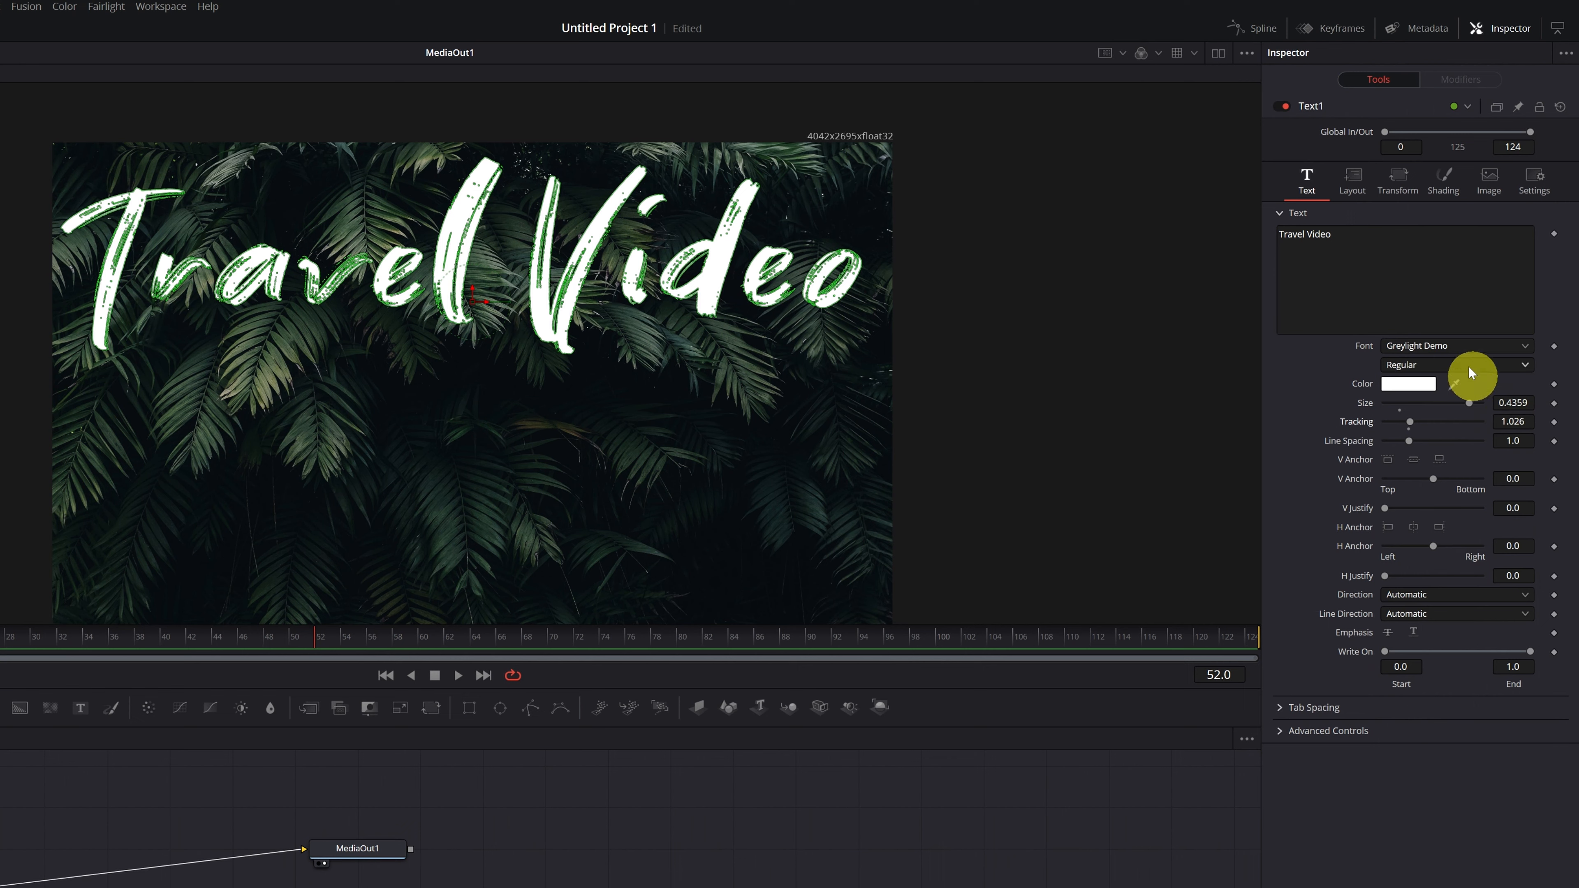
Step: Shift the title horizontally by setting its layout Center X to 0.51
click(1356, 188)
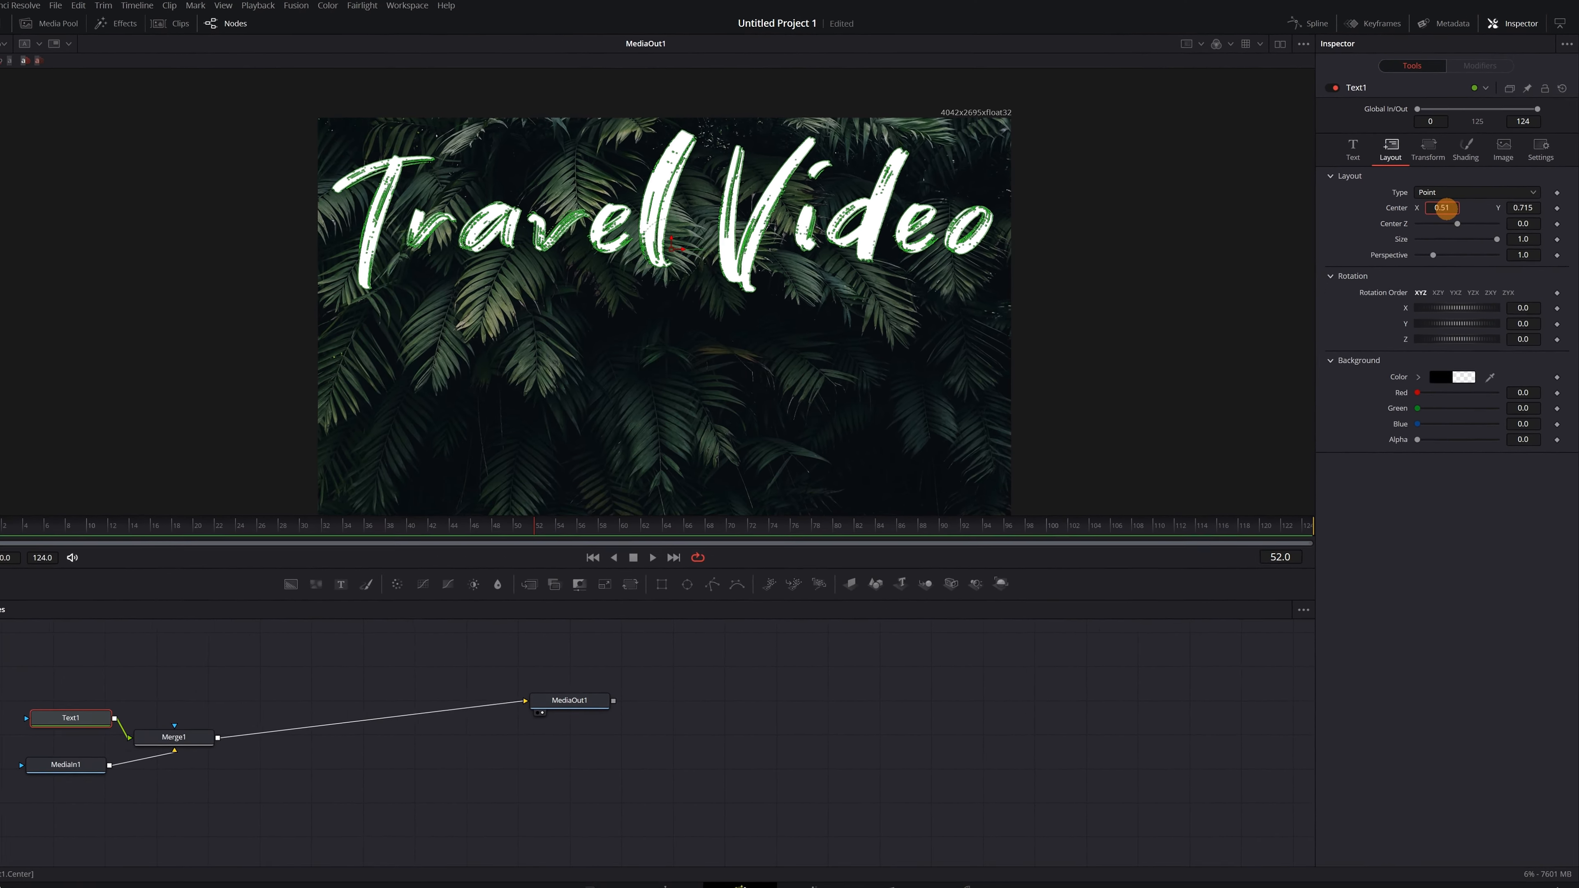
drag(1444, 205, 1447, 205)
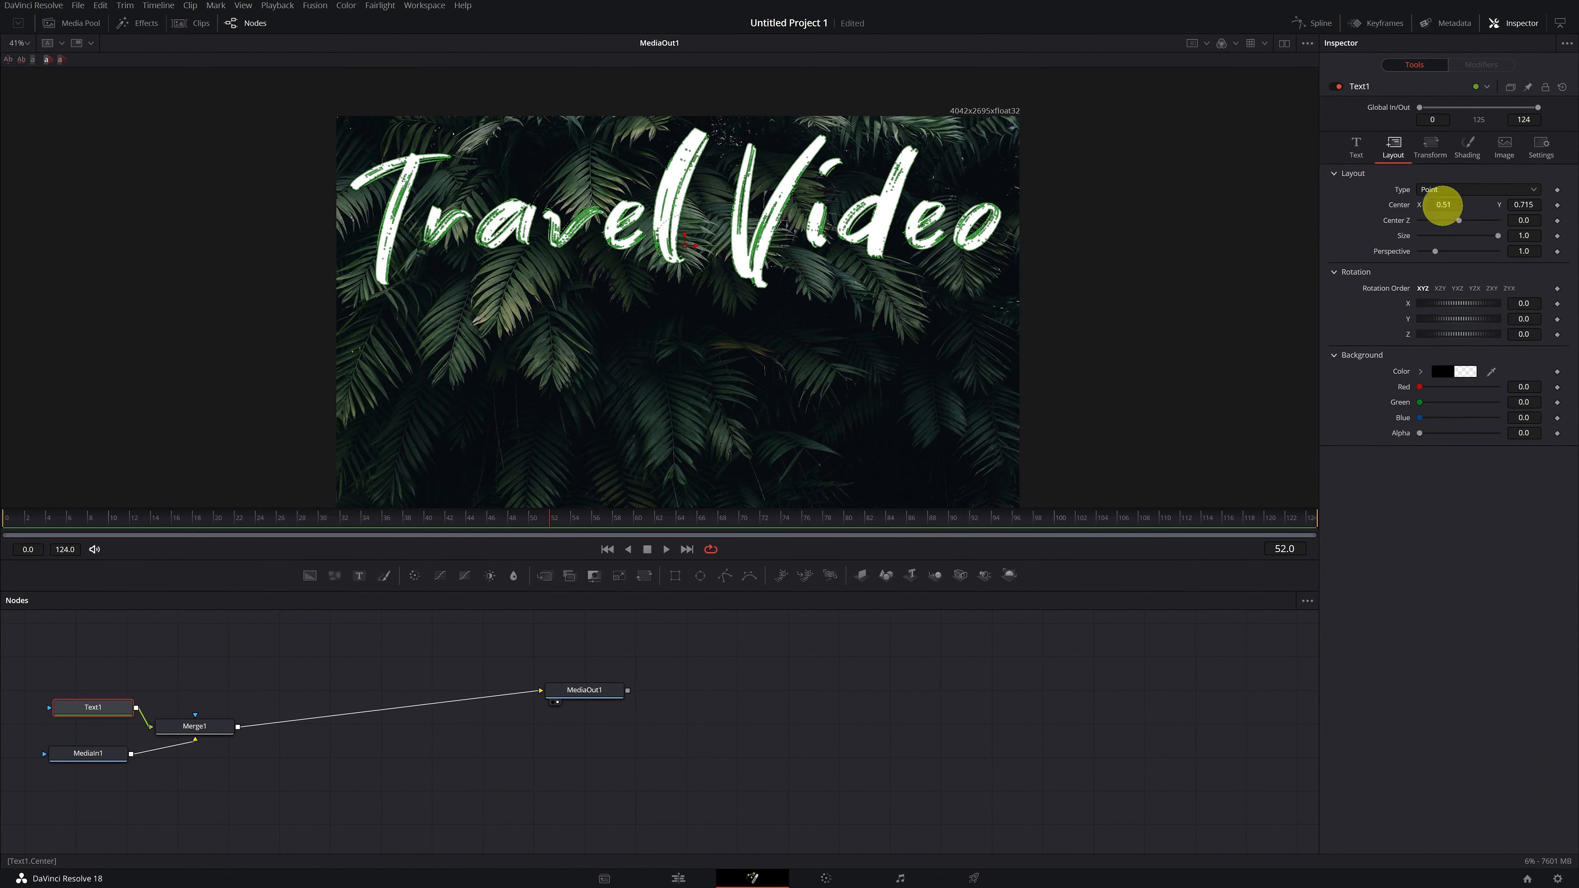
click(1361, 153)
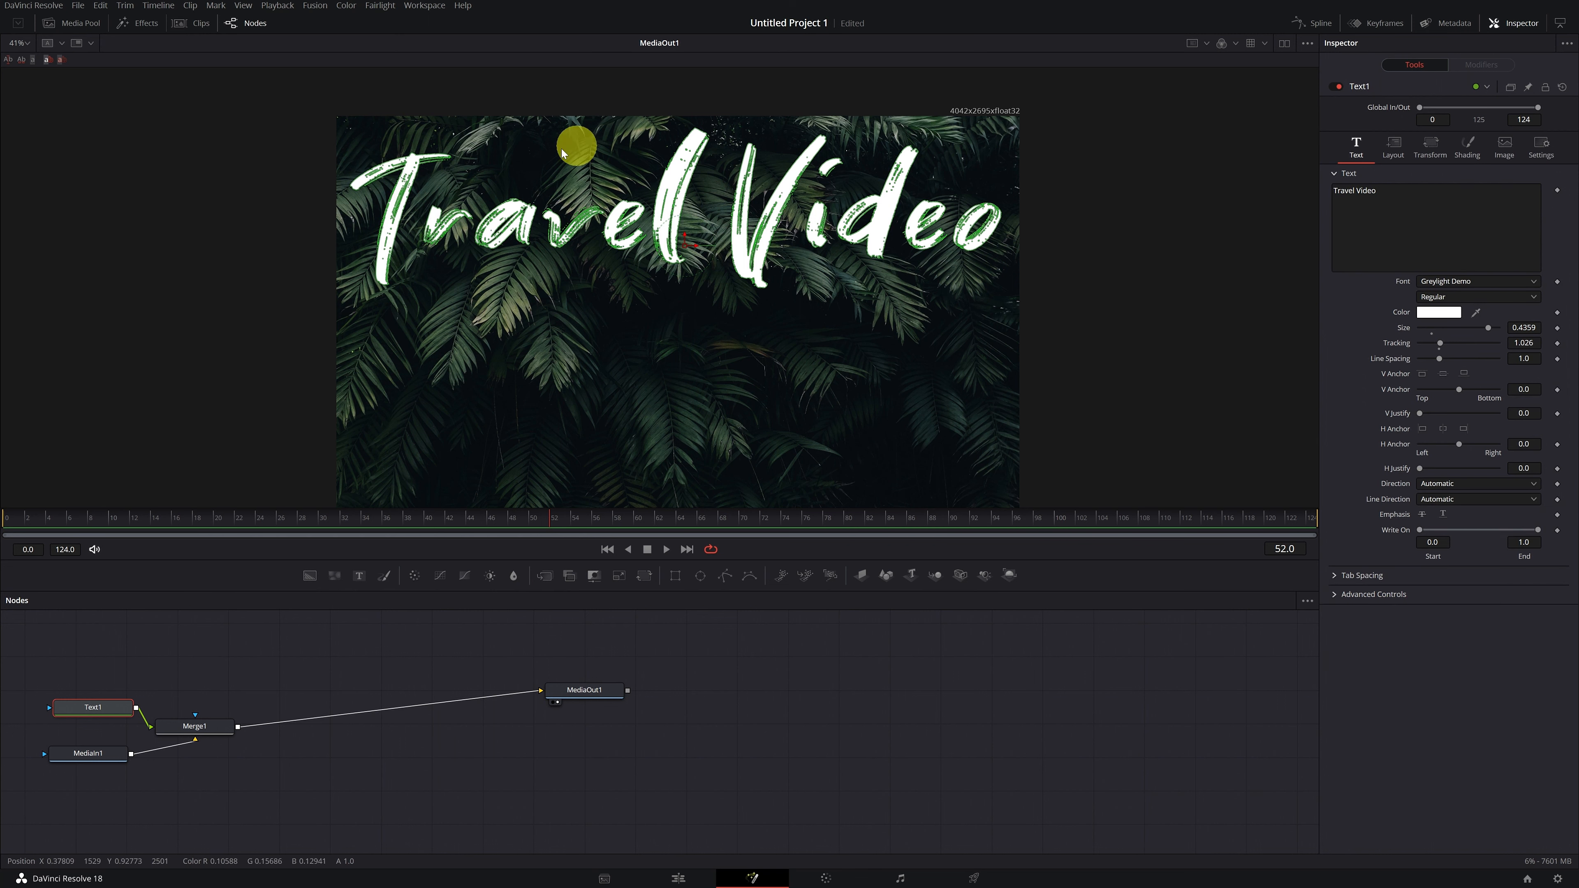
Step: Search the effects for "paint" and attach a Mask Paint node to Text1, placing it above the text node
click(93, 707)
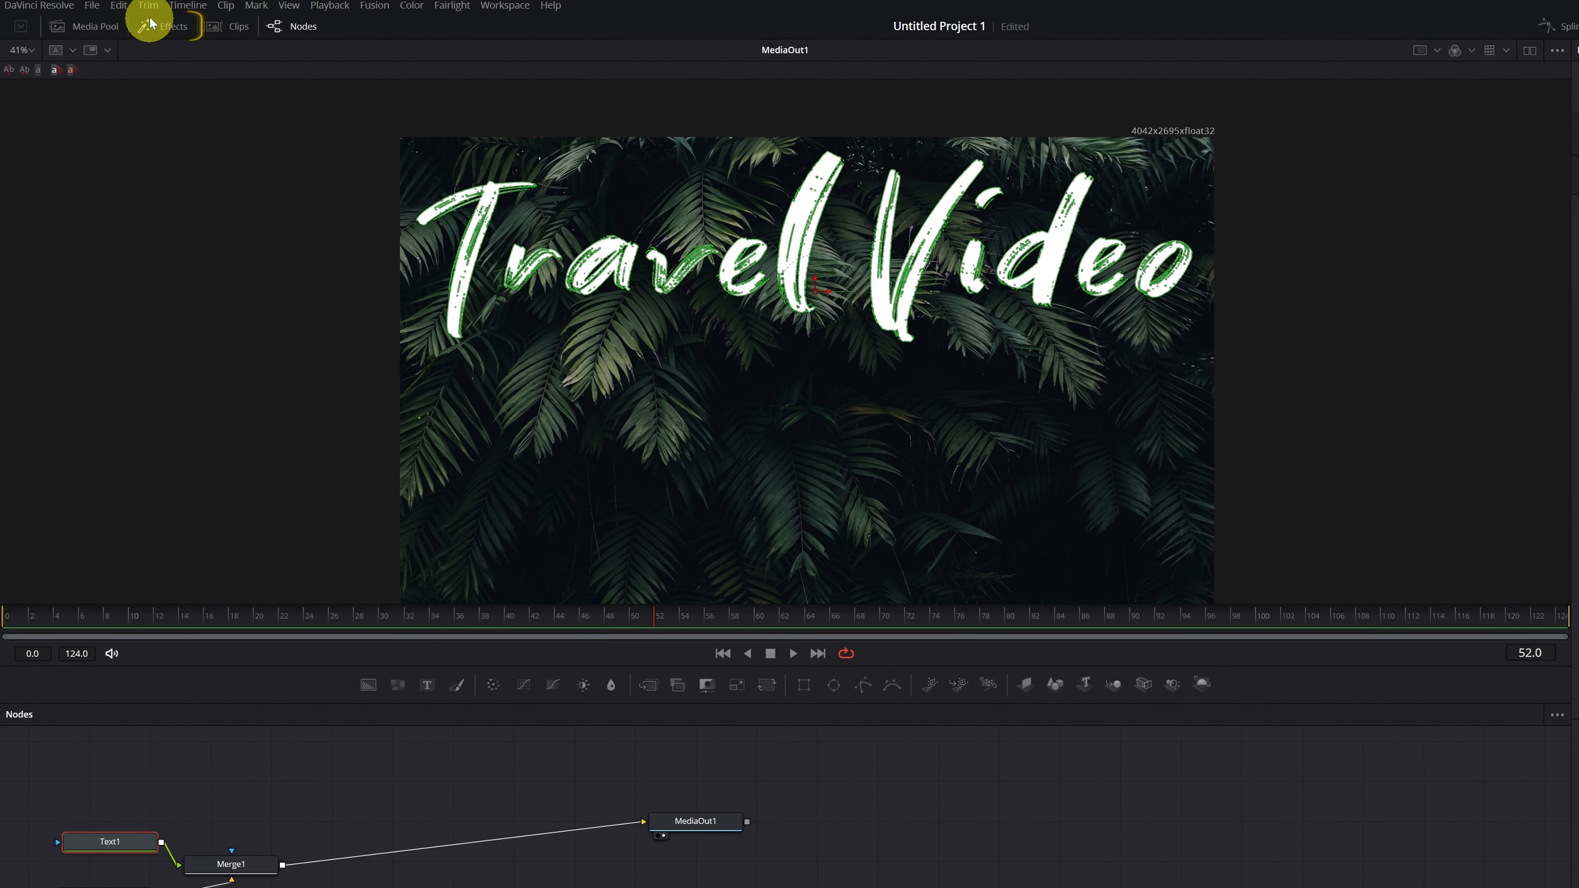
click(159, 26)
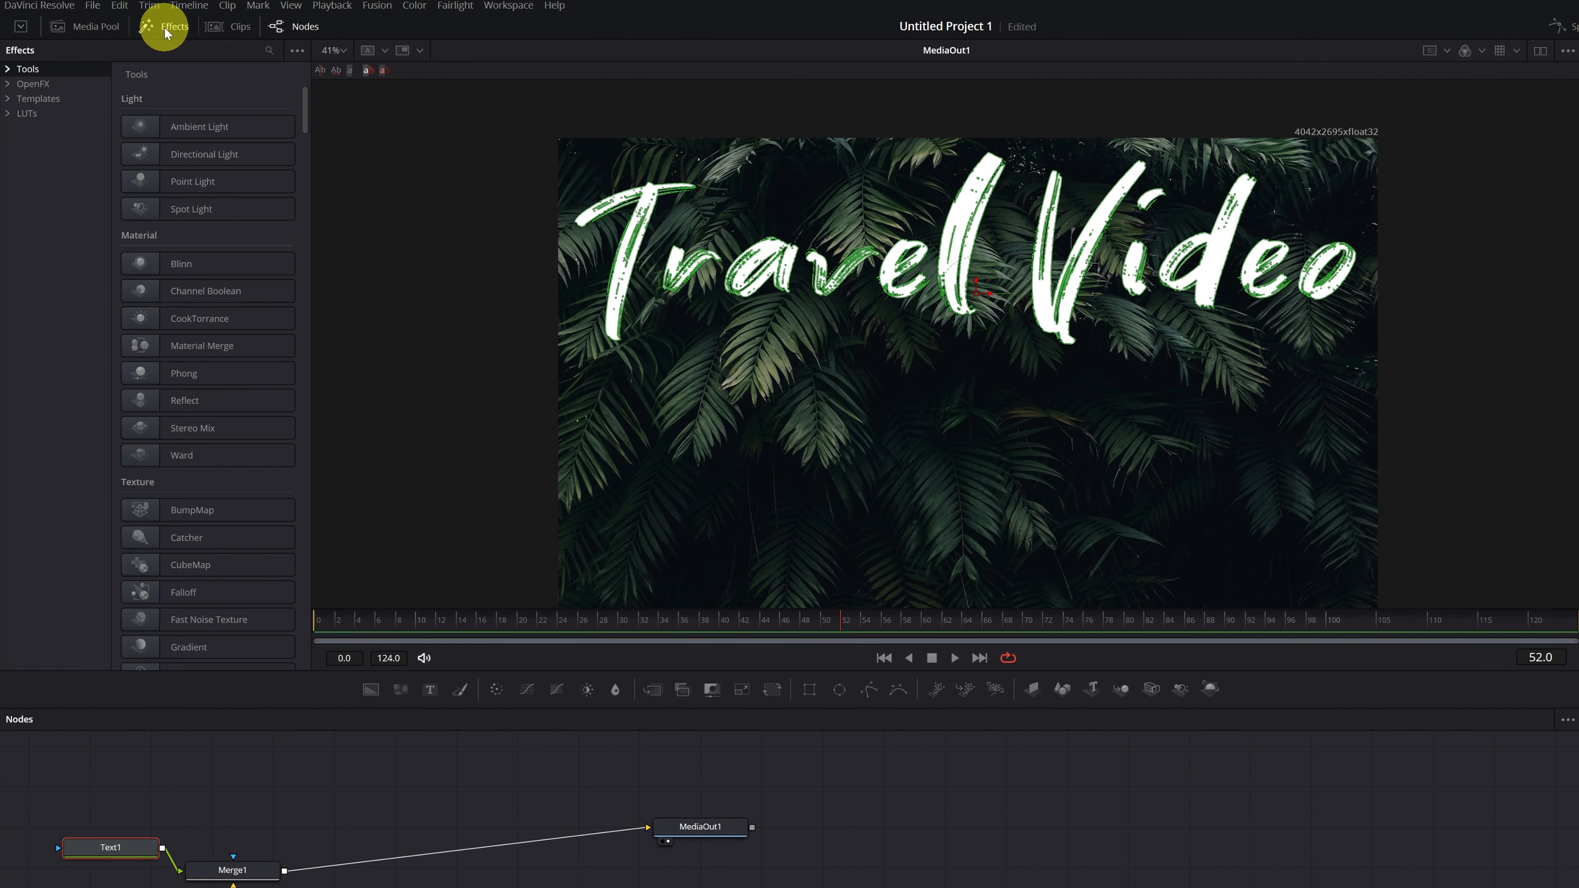
click(269, 52)
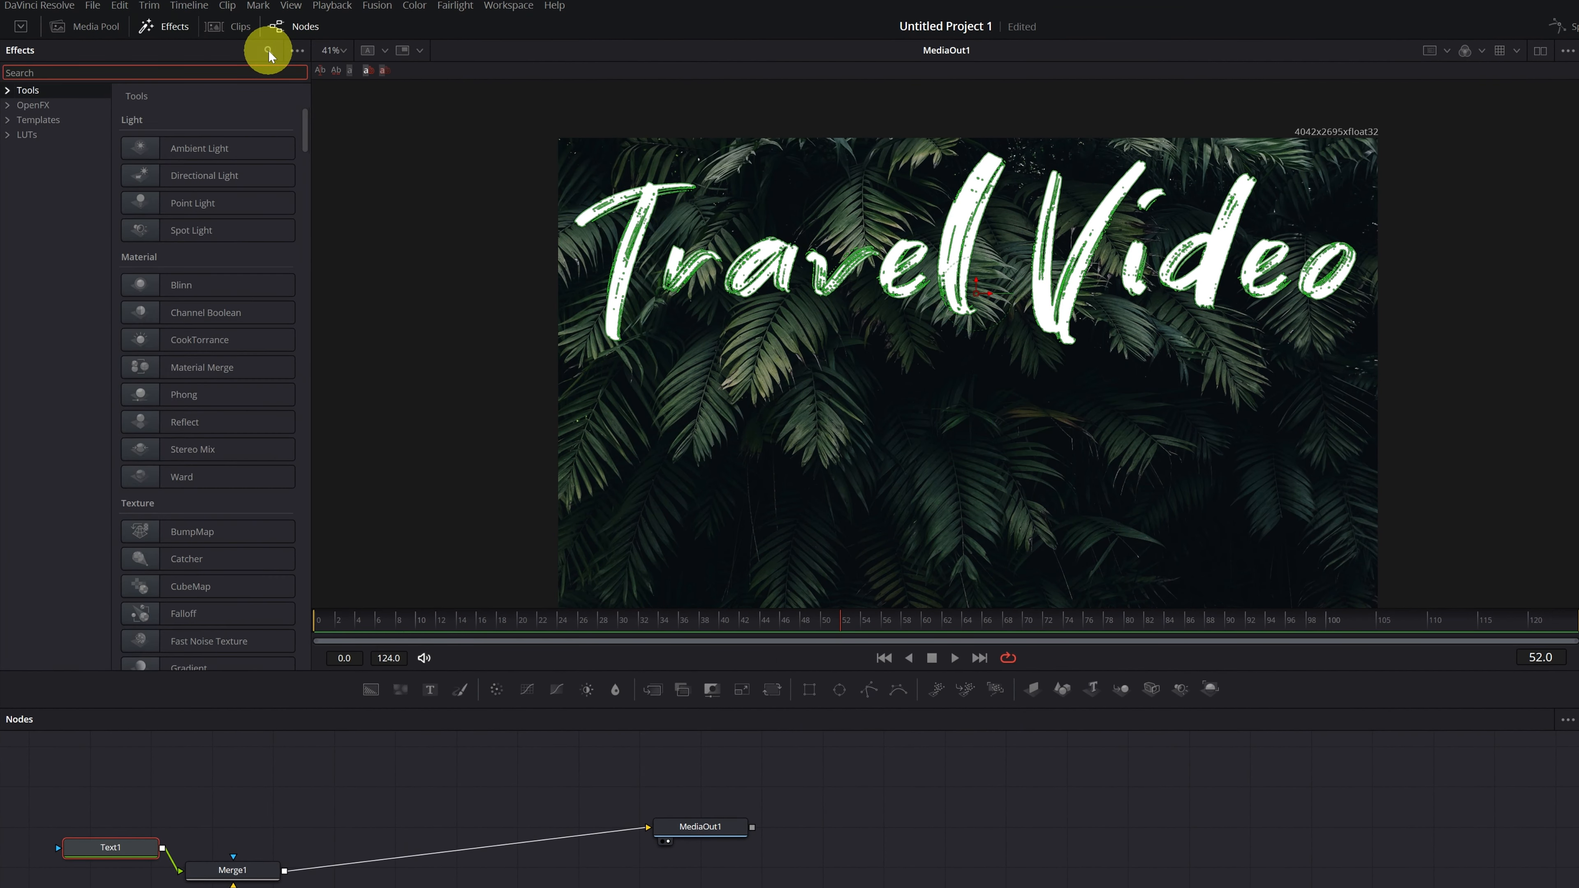
text(paint)
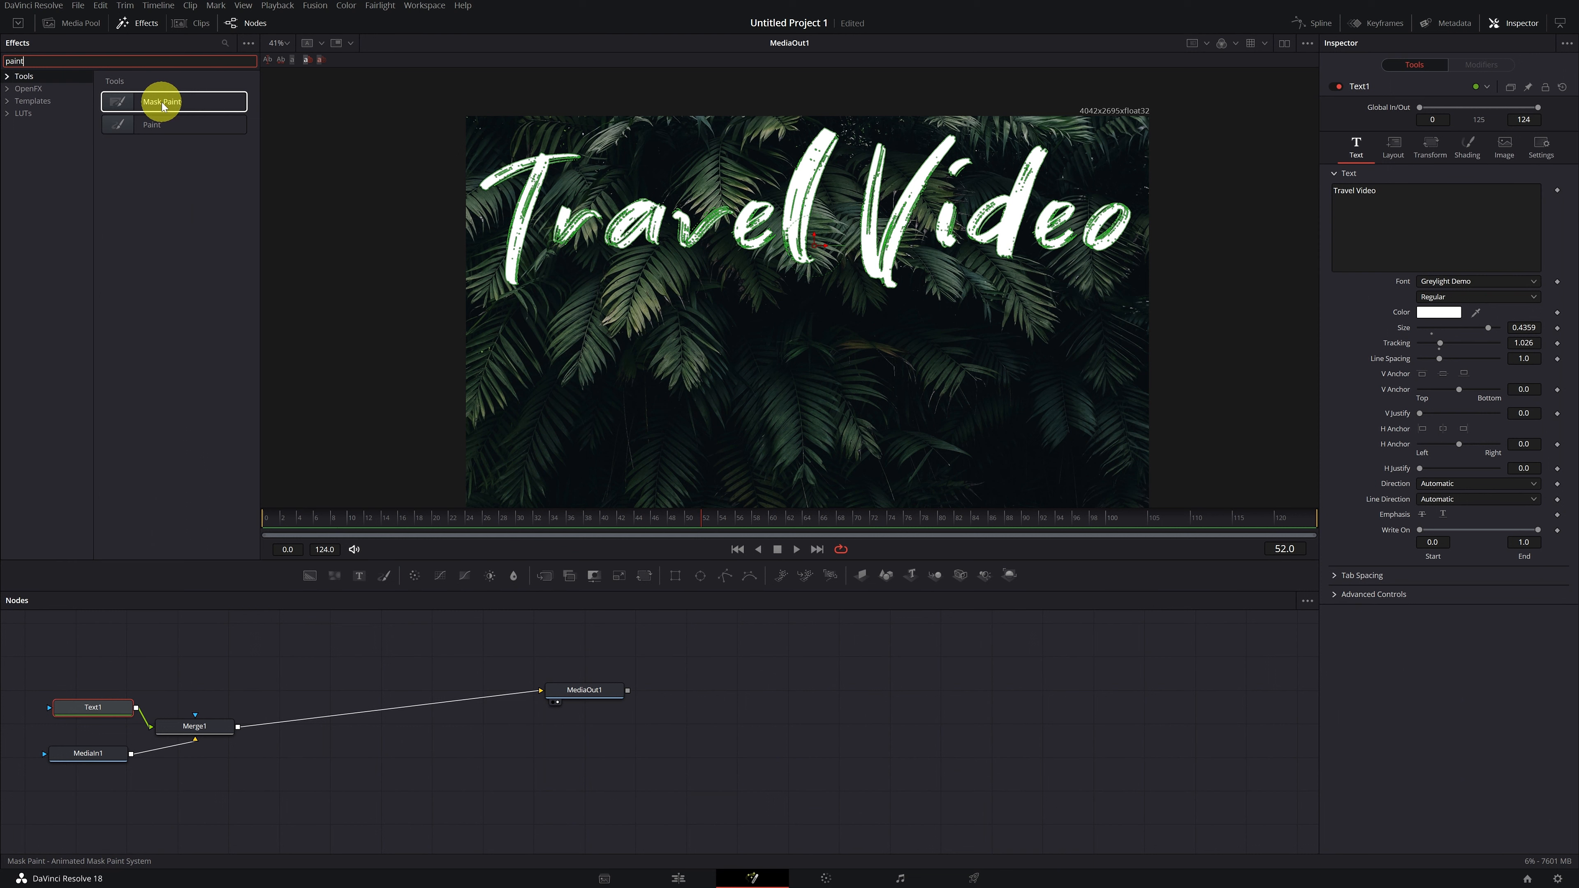
double_click(163, 103)
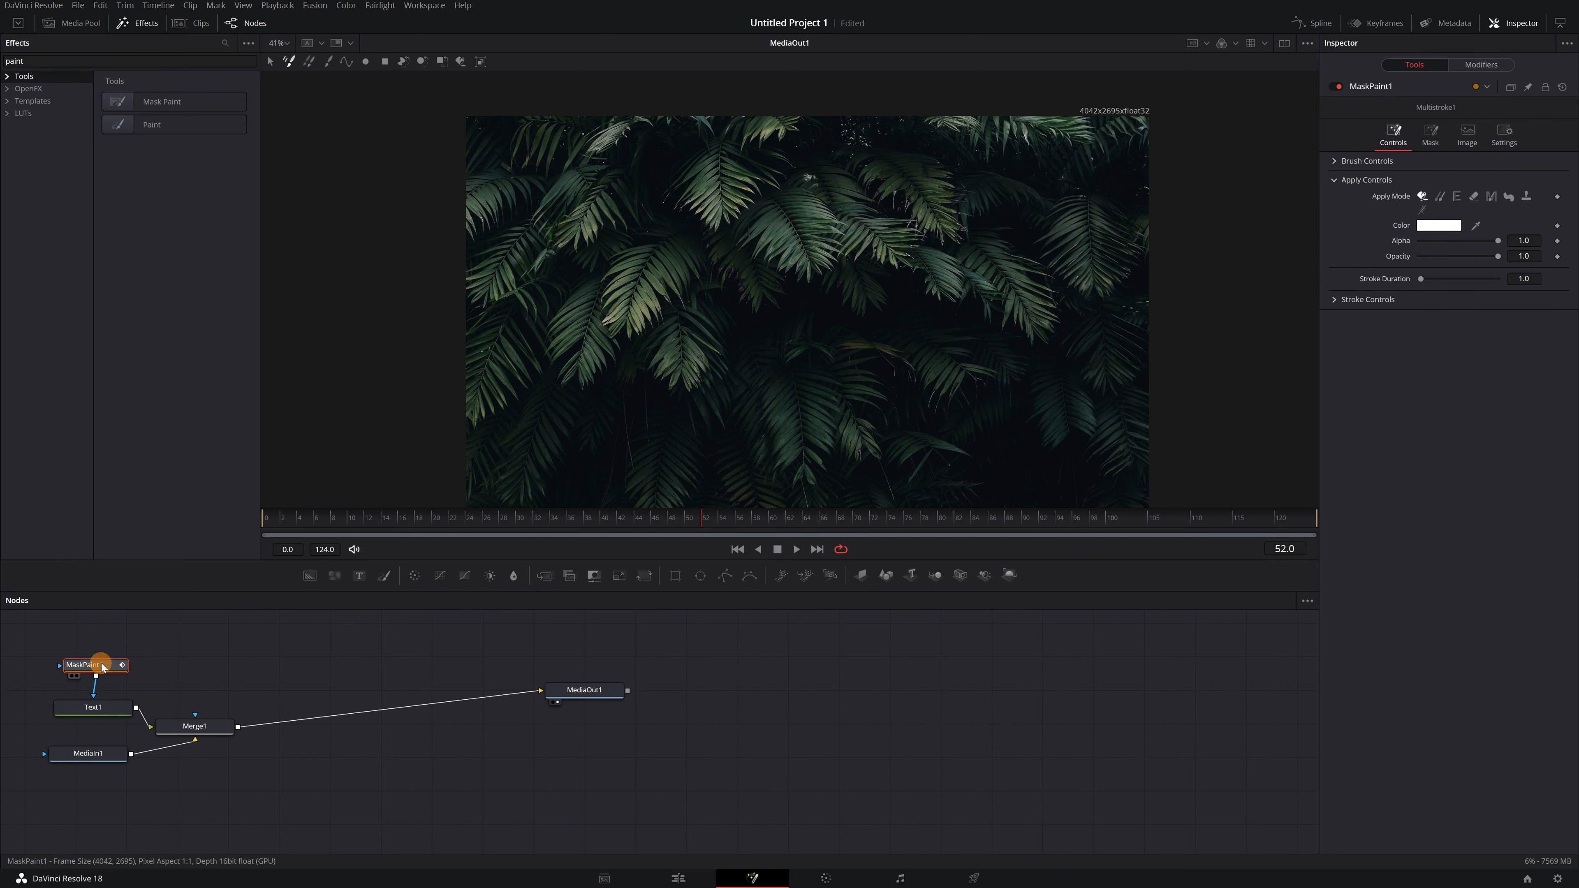
drag(101, 664, 100, 669)
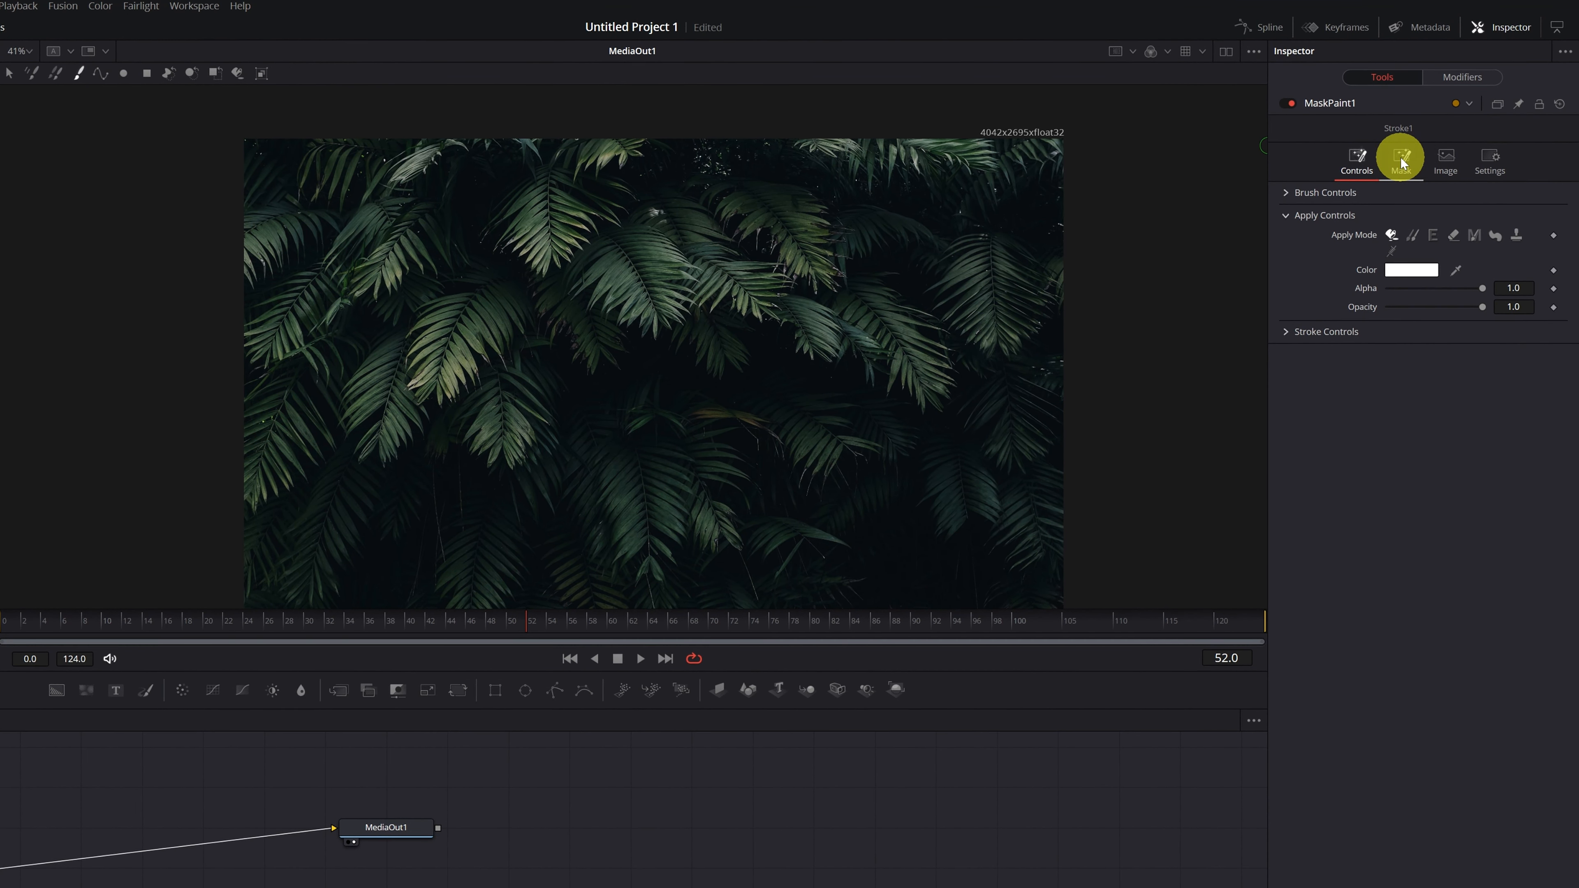
Step: Invert the MaskPaint1 mask
click(1402, 163)
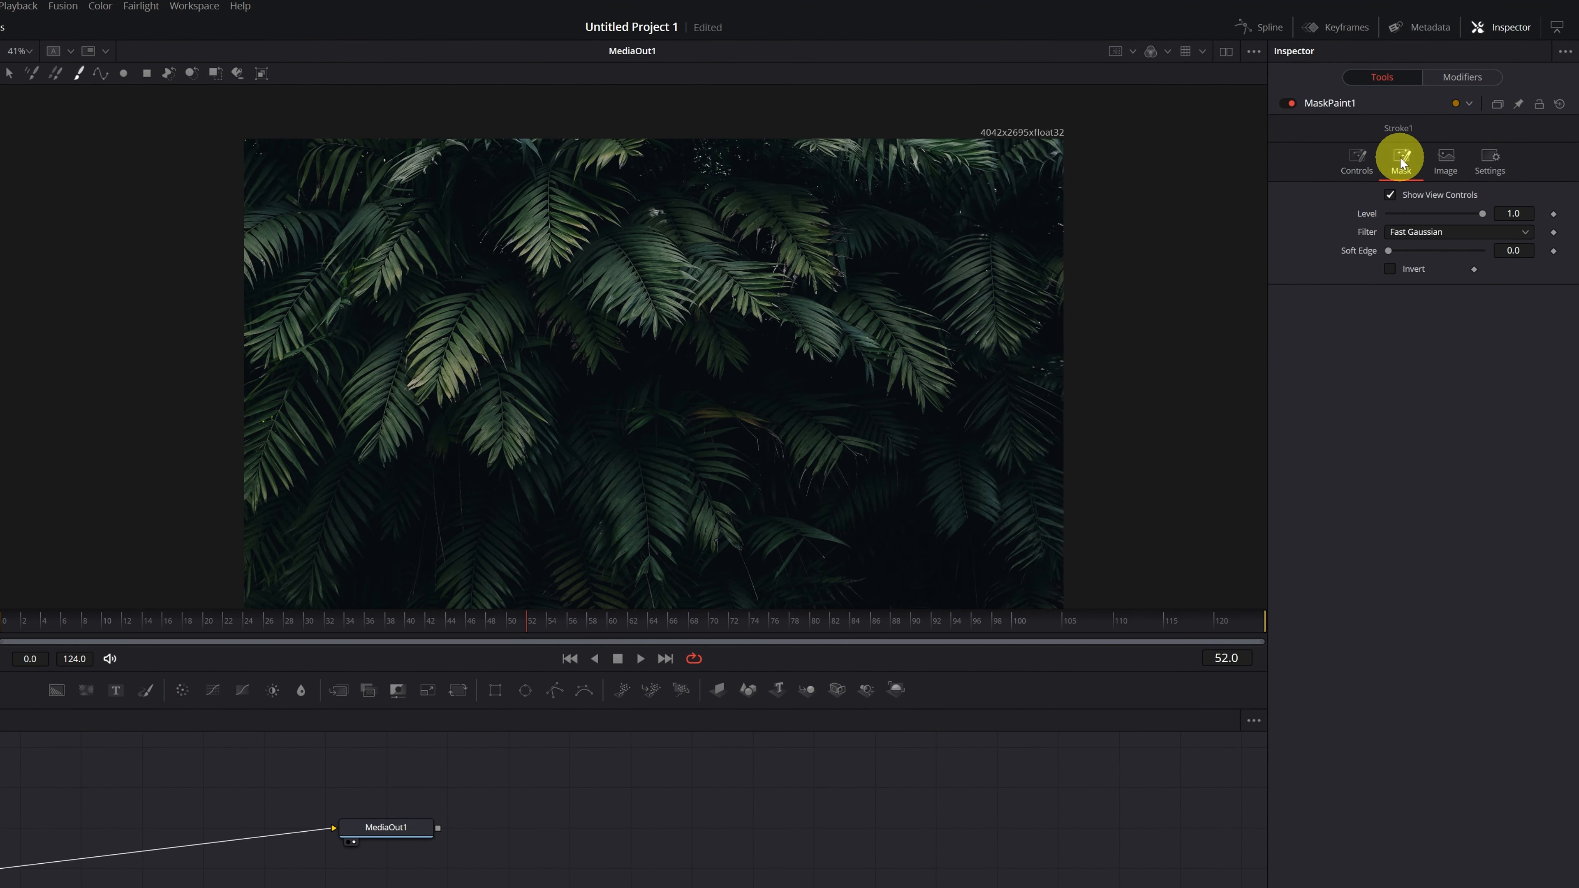
click(1390, 268)
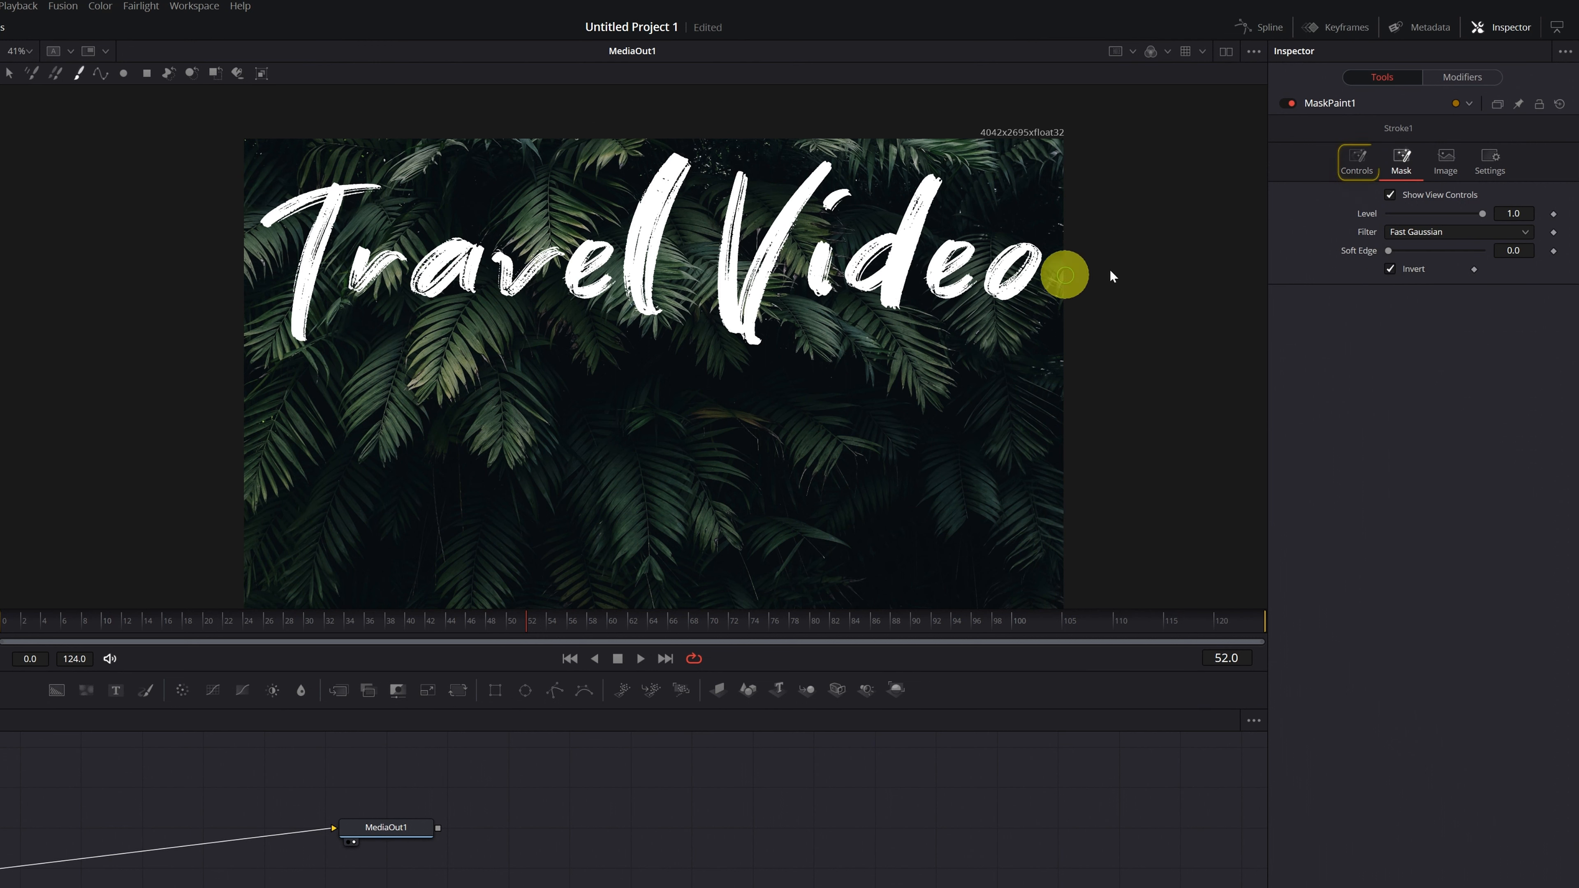
Step: Set the mask paint brush size to 0.042, checking it against the lettering, and reduce its softness to 0.143
click(1357, 163)
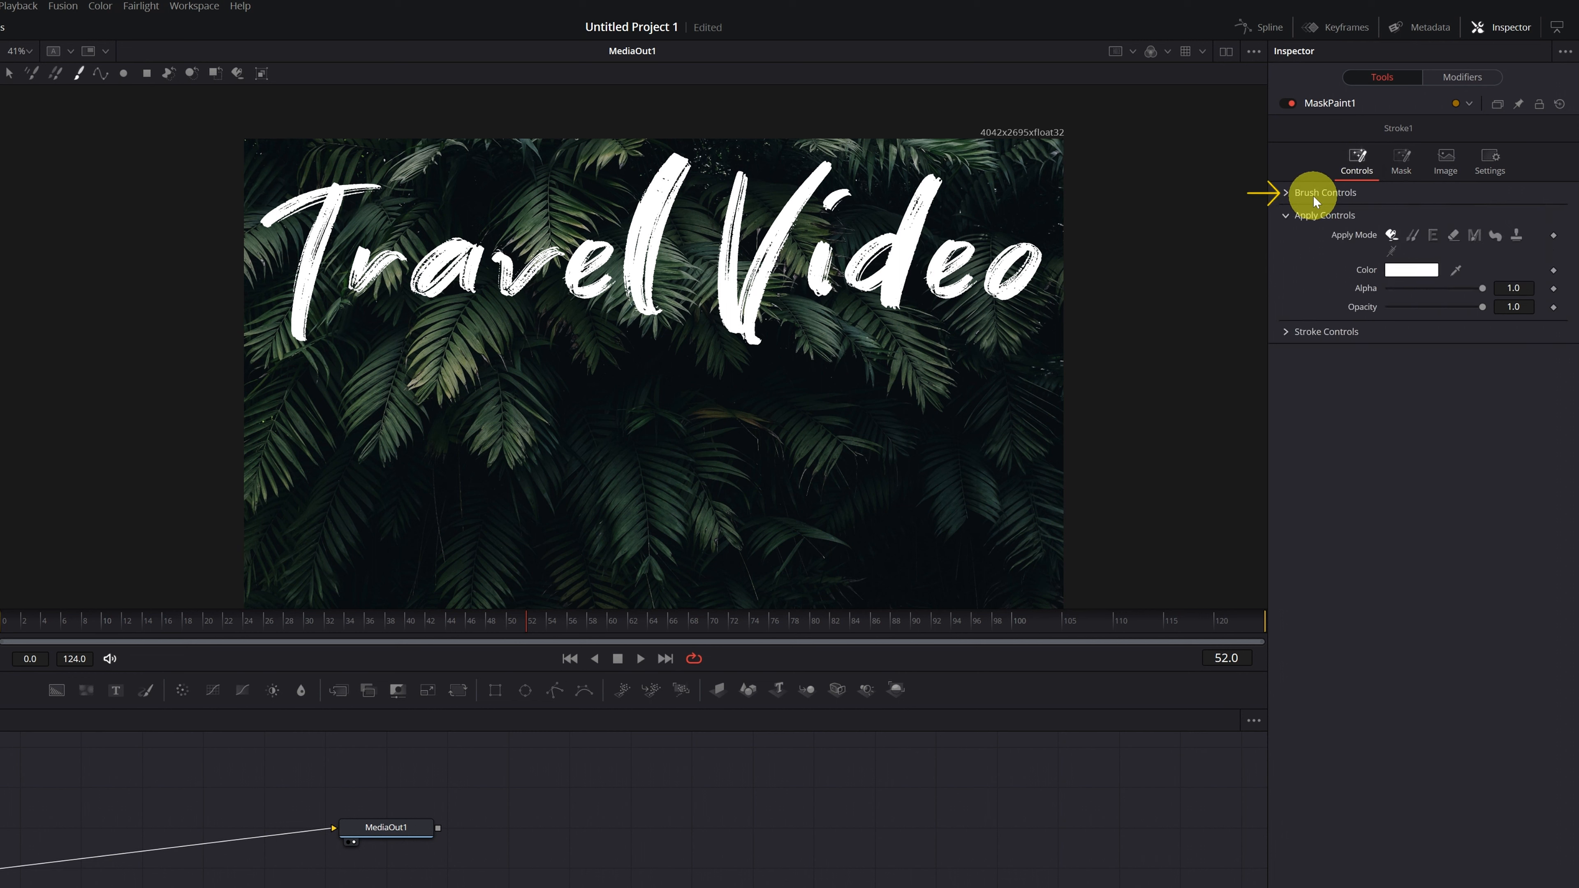
click(1285, 192)
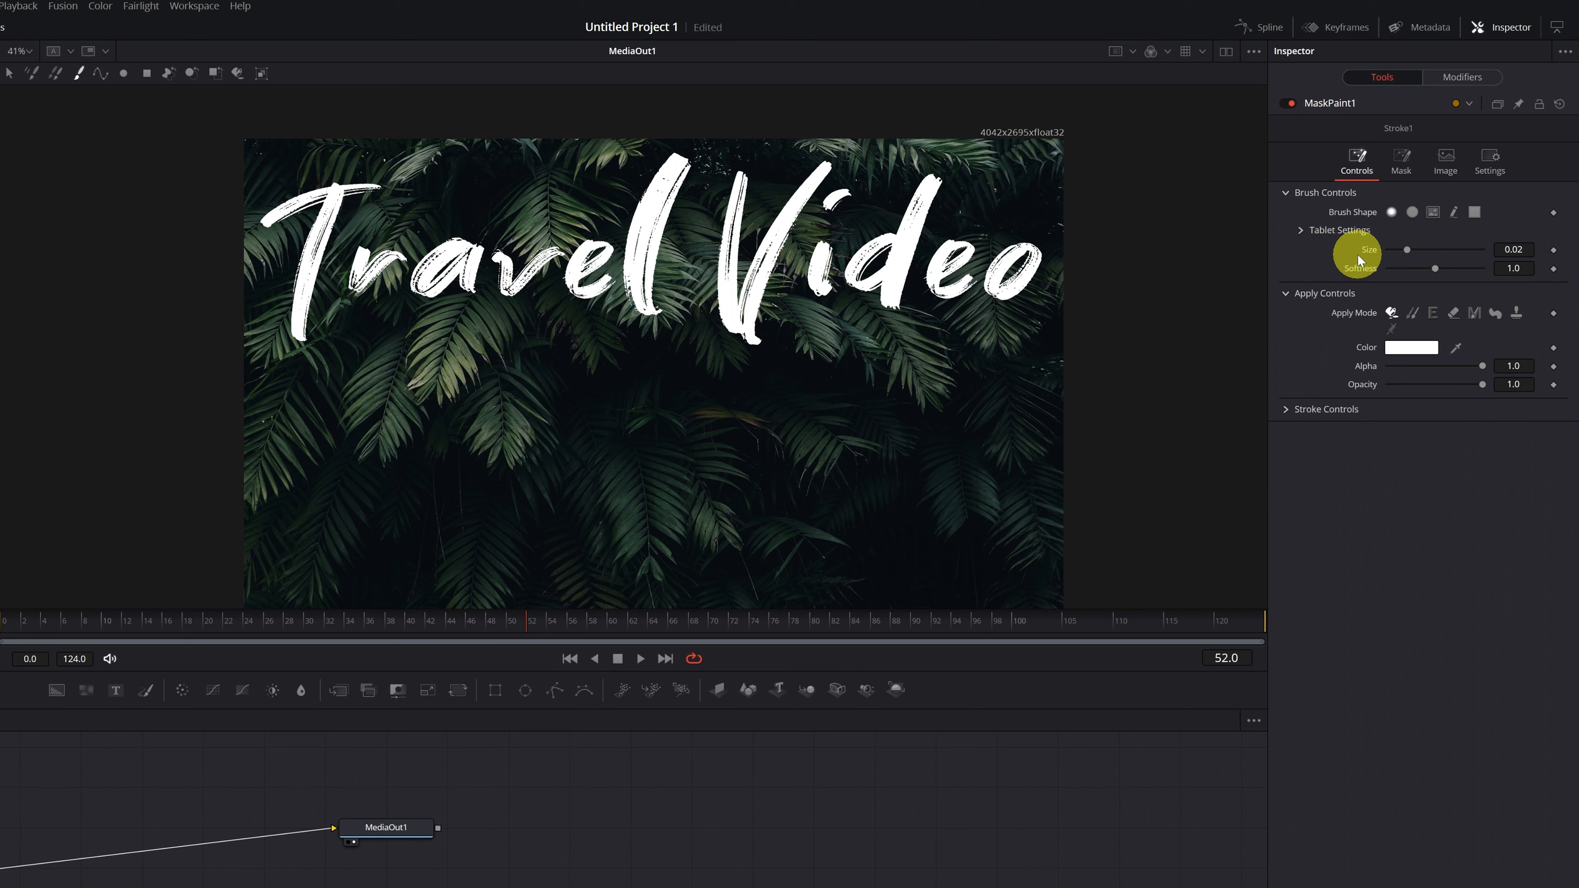
drag(1407, 250, 1430, 255)
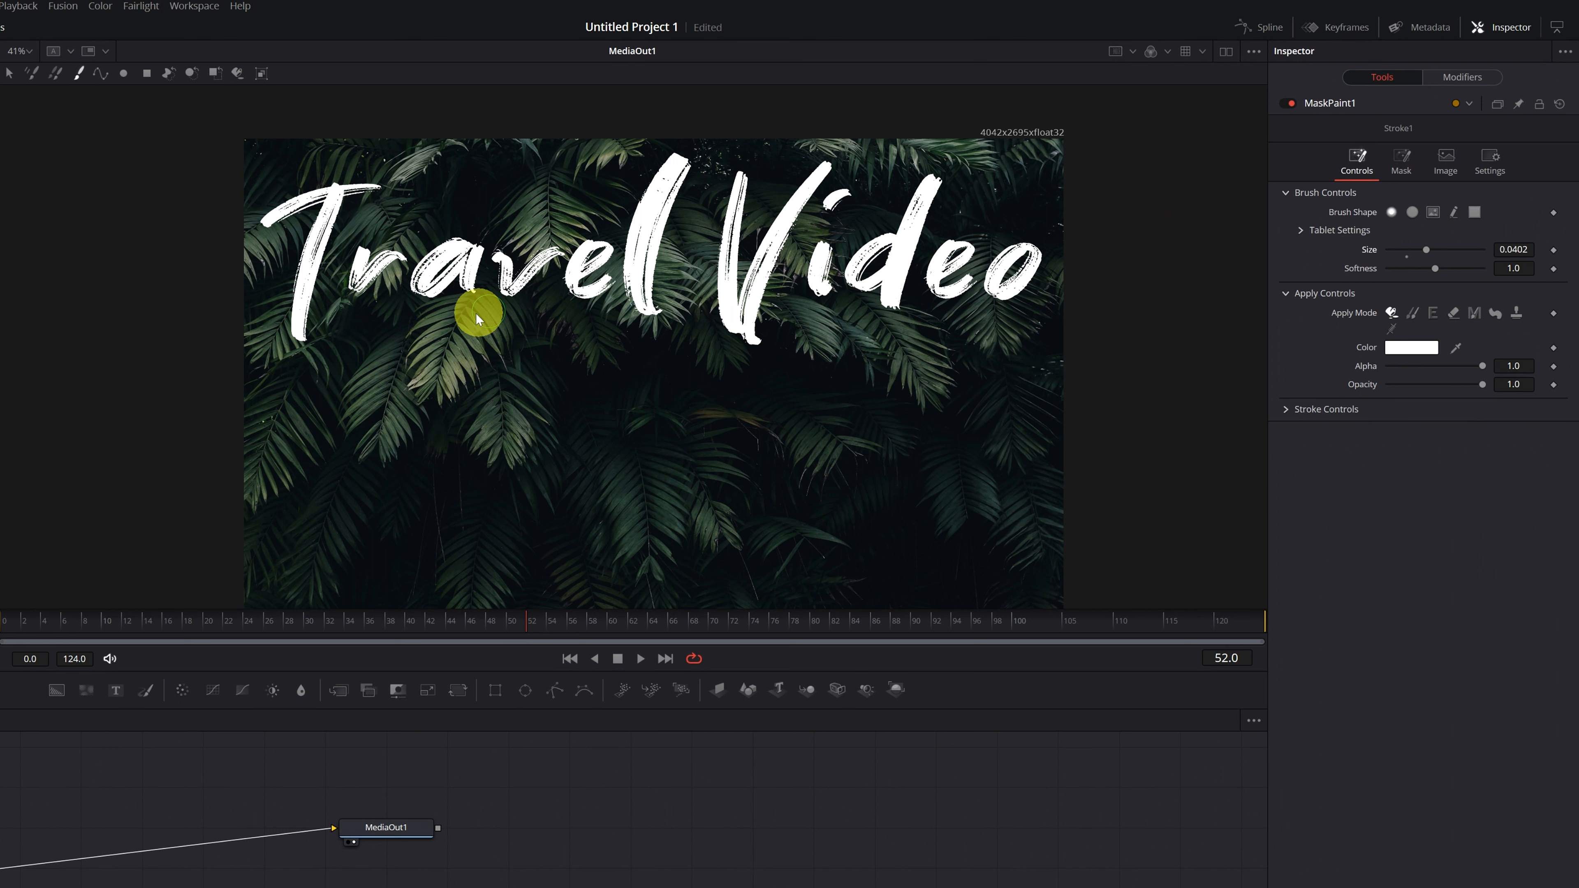
drag(305, 341, 311, 264)
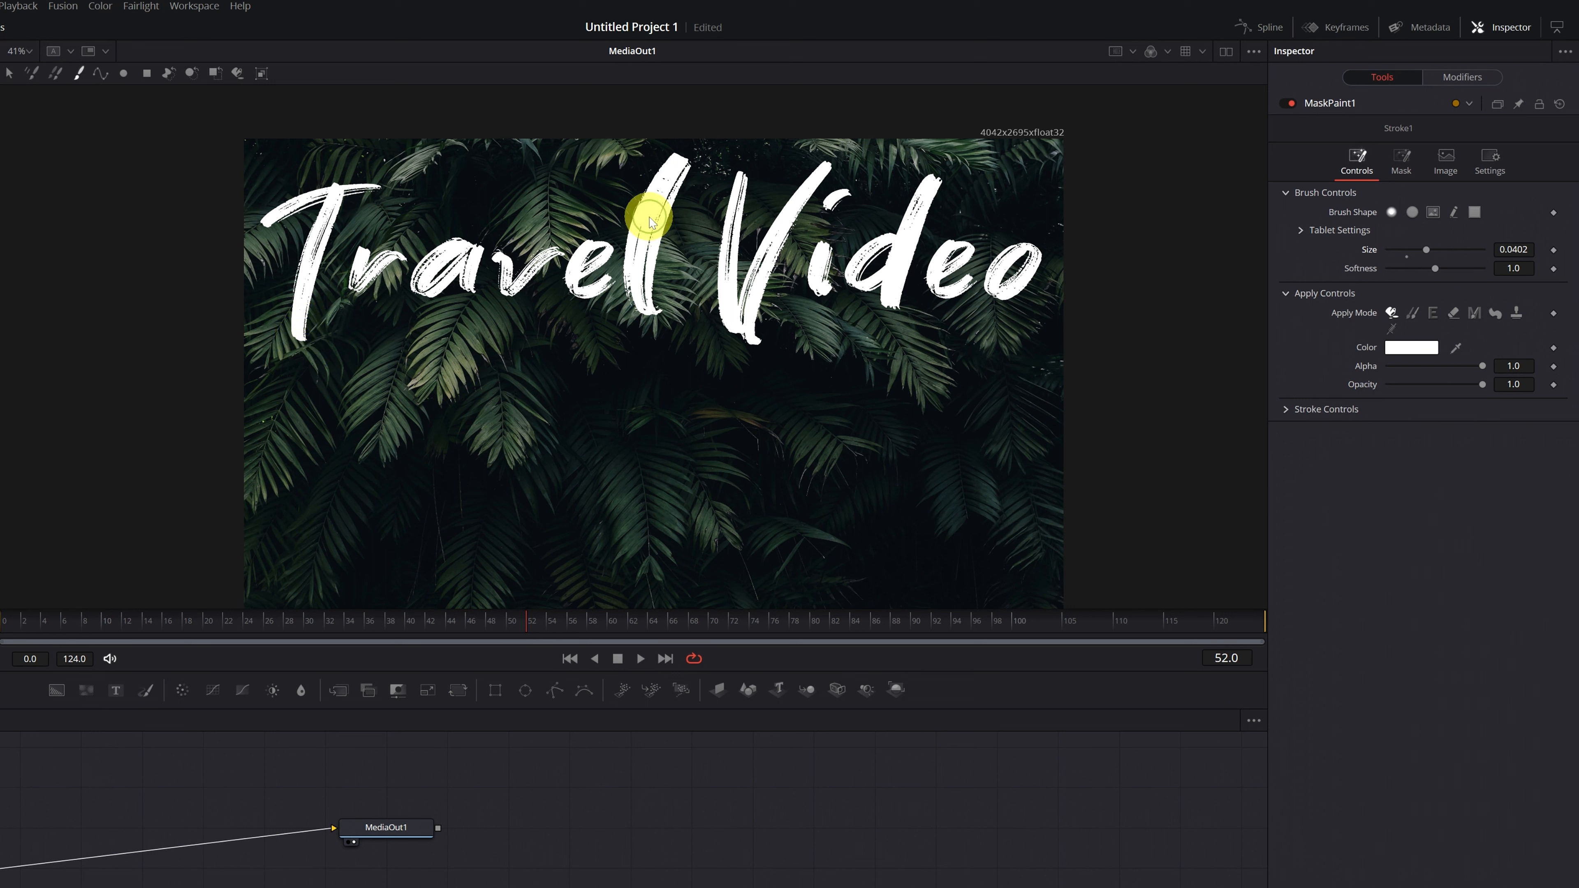
drag(1508, 244, 1521, 250)
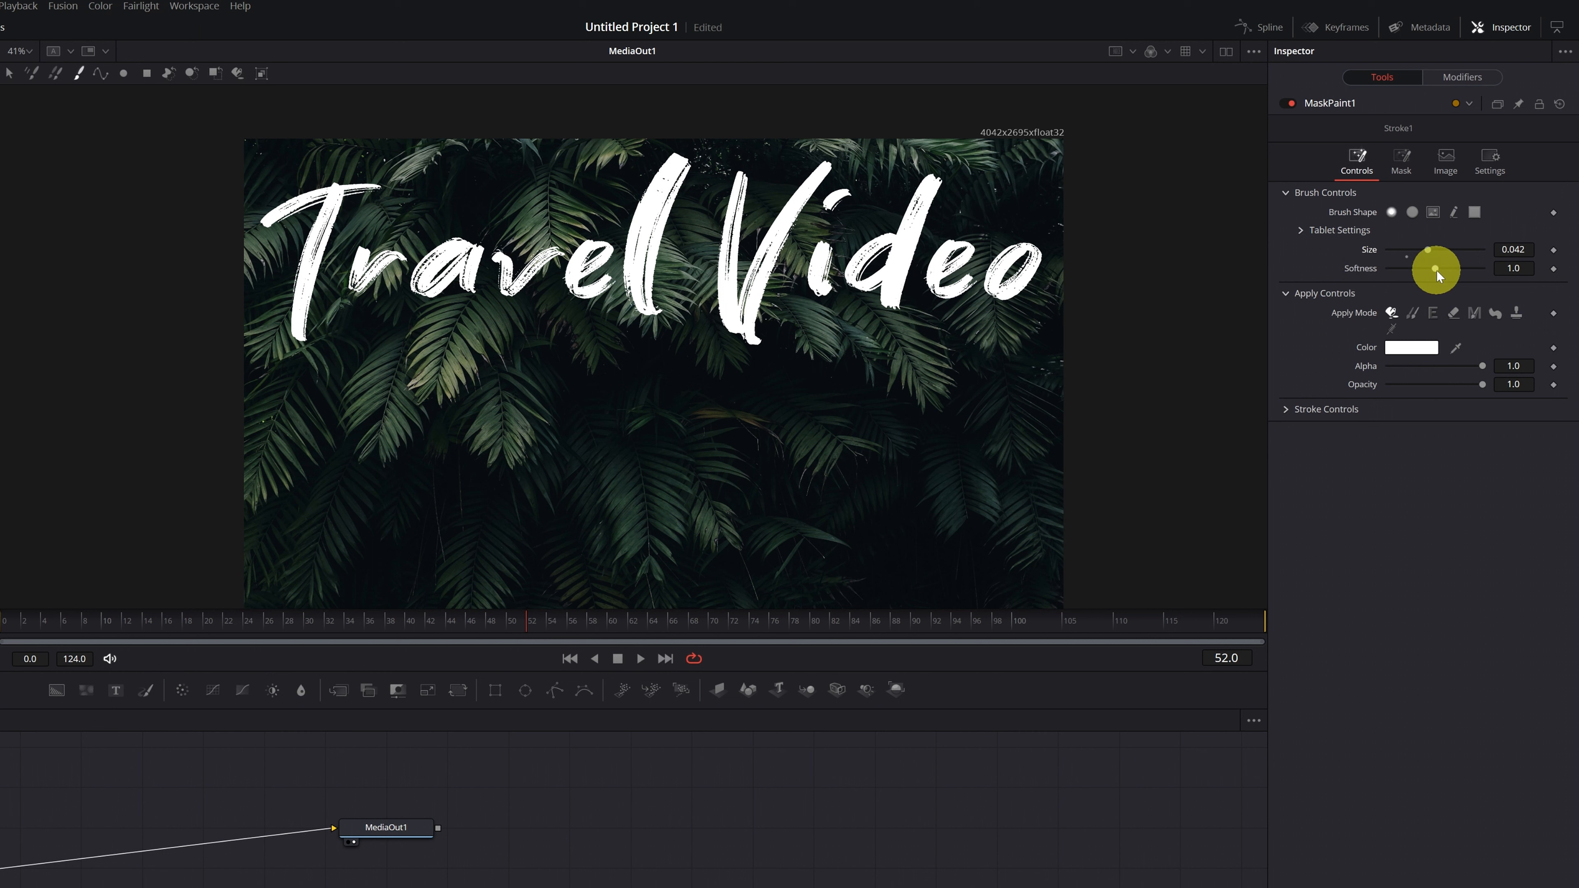
drag(1436, 273, 1396, 274)
click(1397, 273)
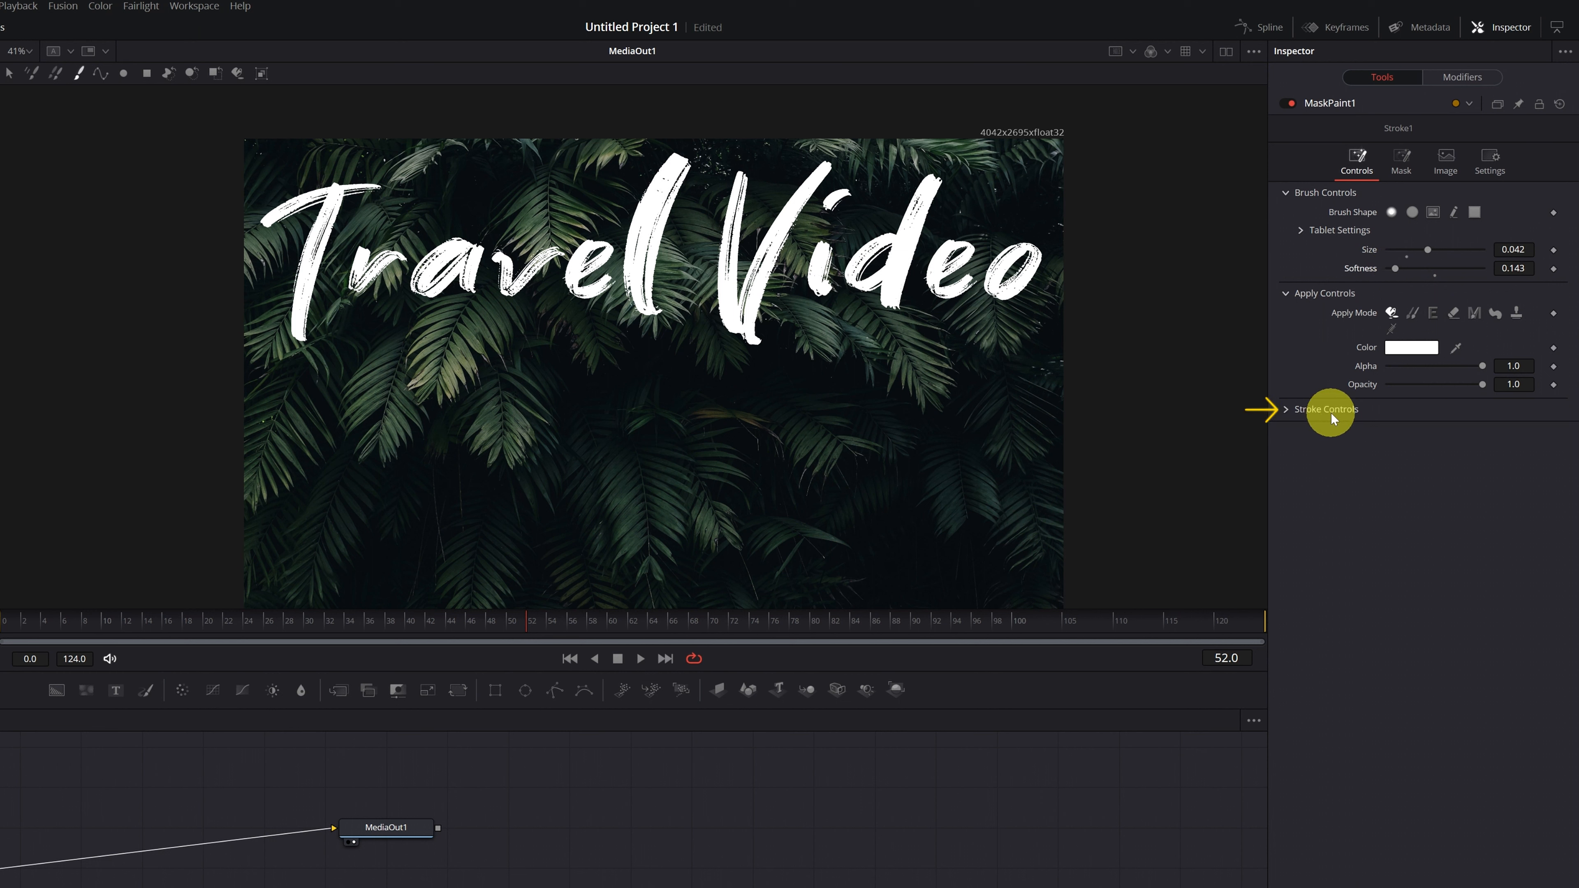
Step: Set the Stroke Animation of the mask paint brush to Write On
click(1285, 408)
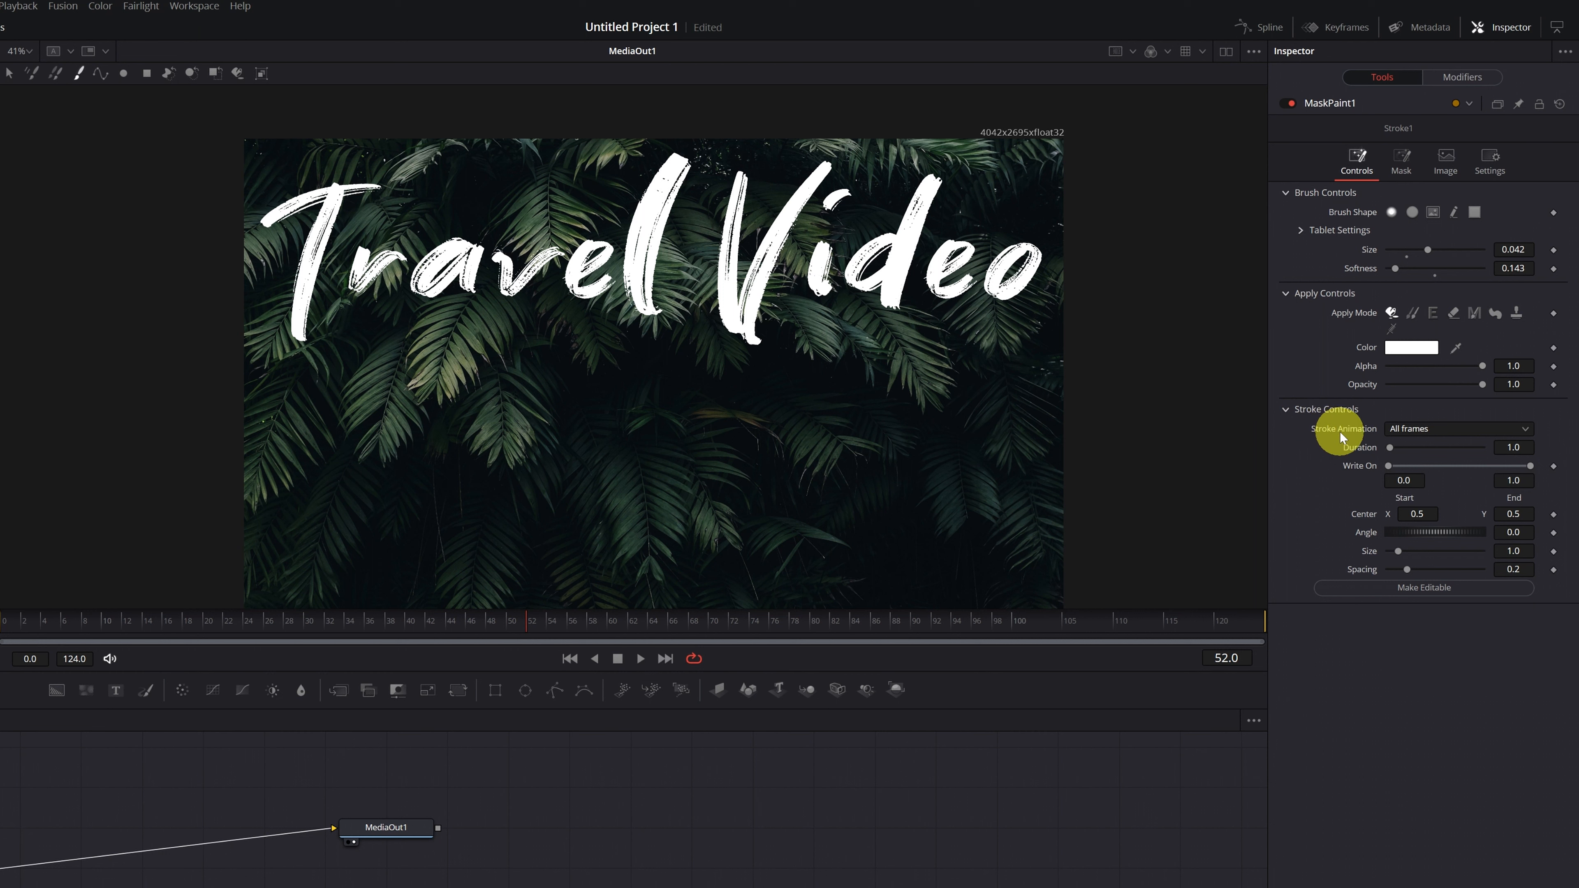
click(1525, 430)
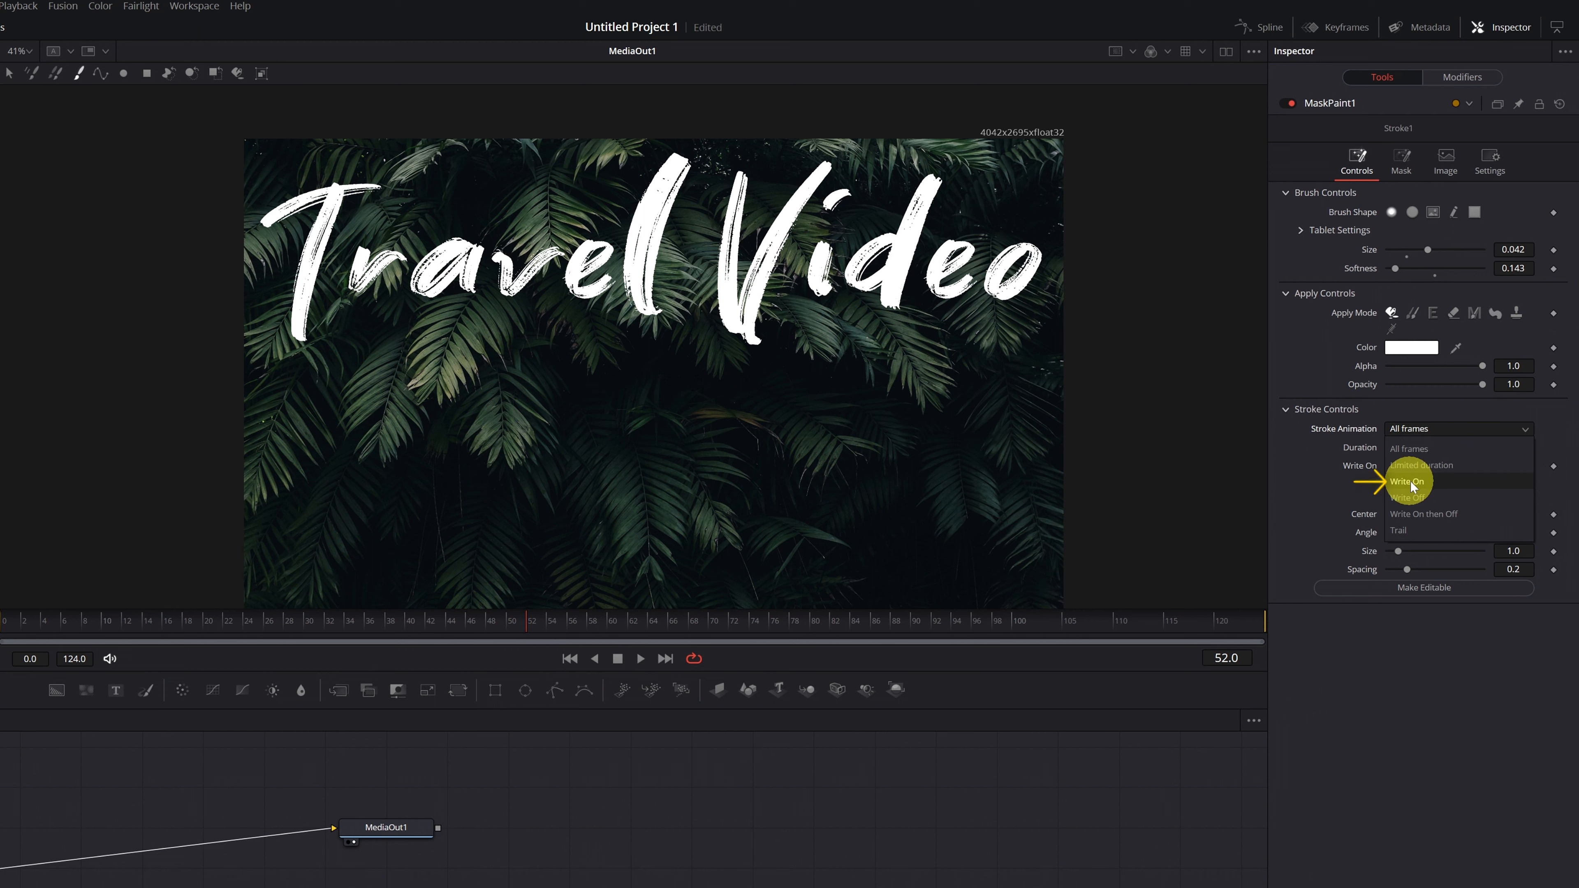
click(1425, 481)
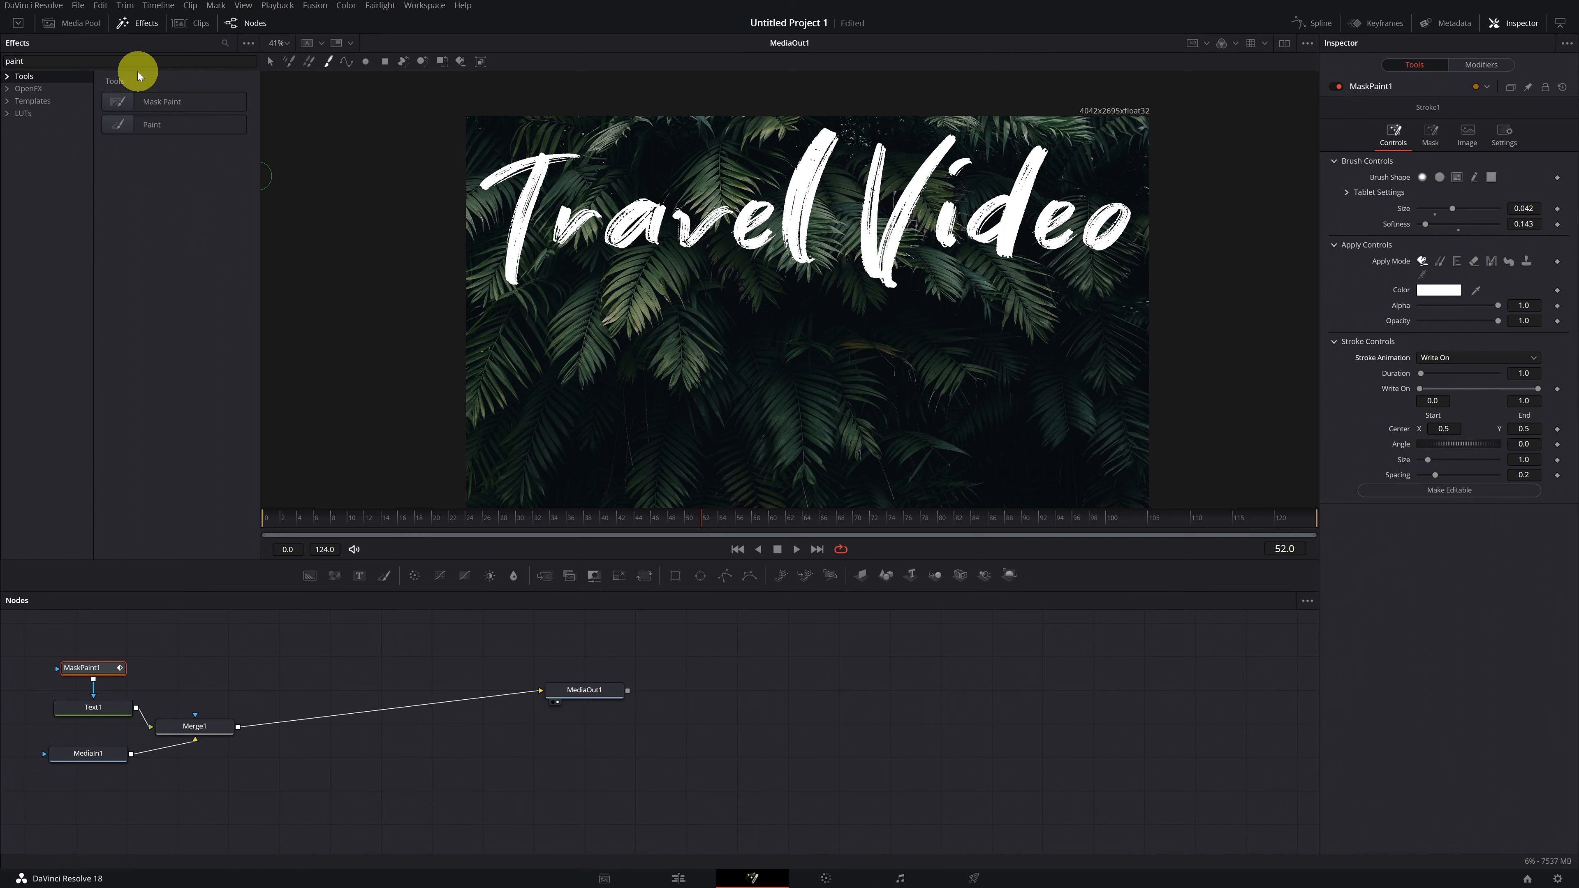
Step: Hide the effects library and paint one continuous mask stroke tracing the "Travel Video" lettering from the T to the final o
click(140, 28)
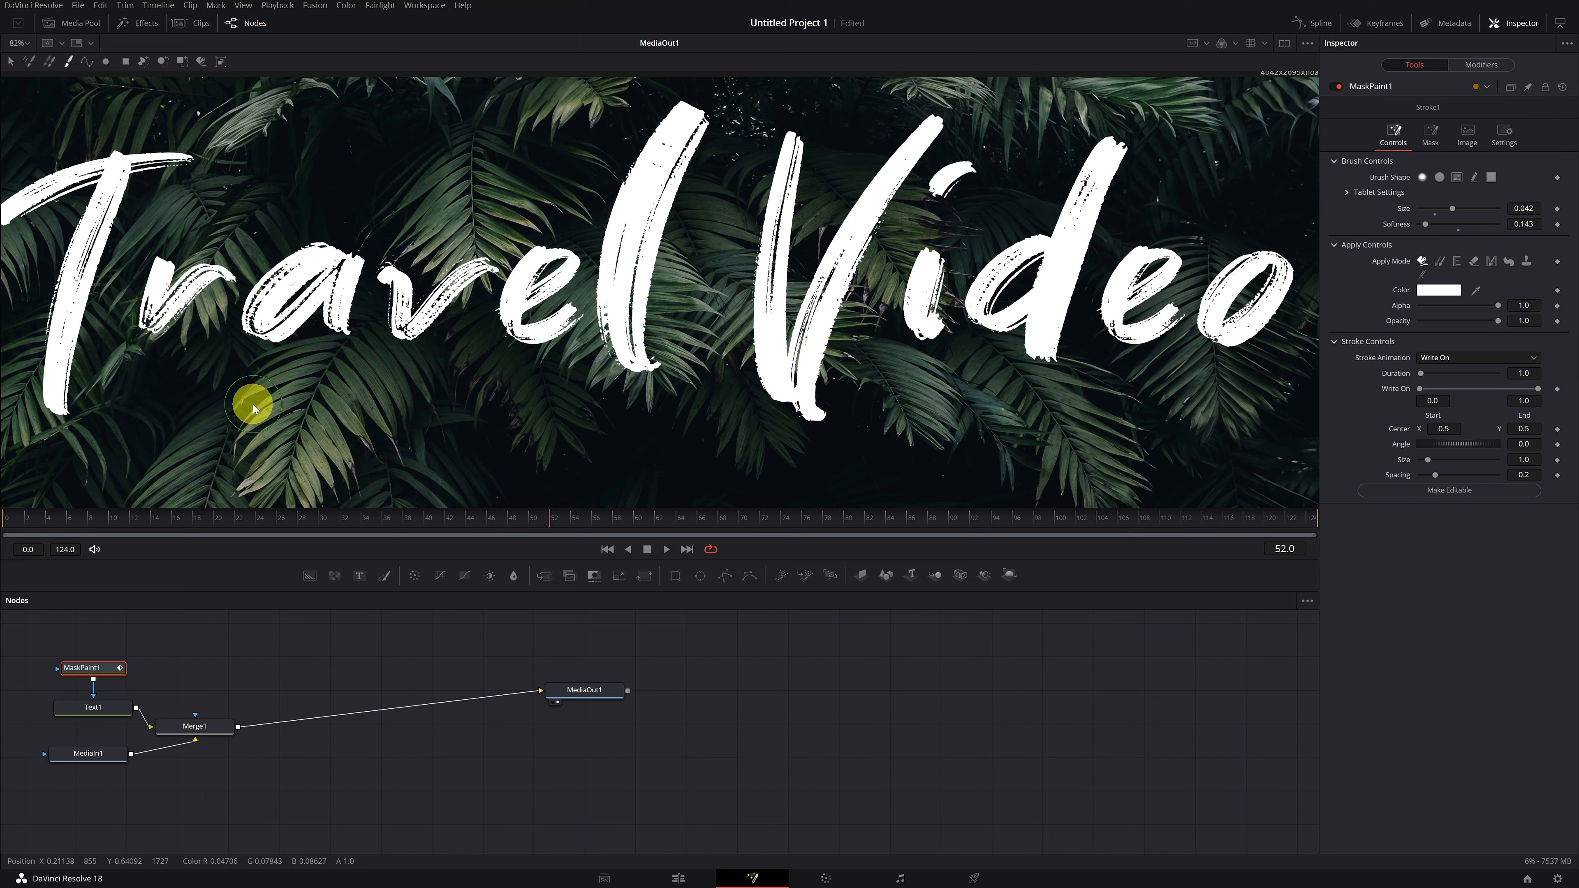
drag(253, 408, 268, 406)
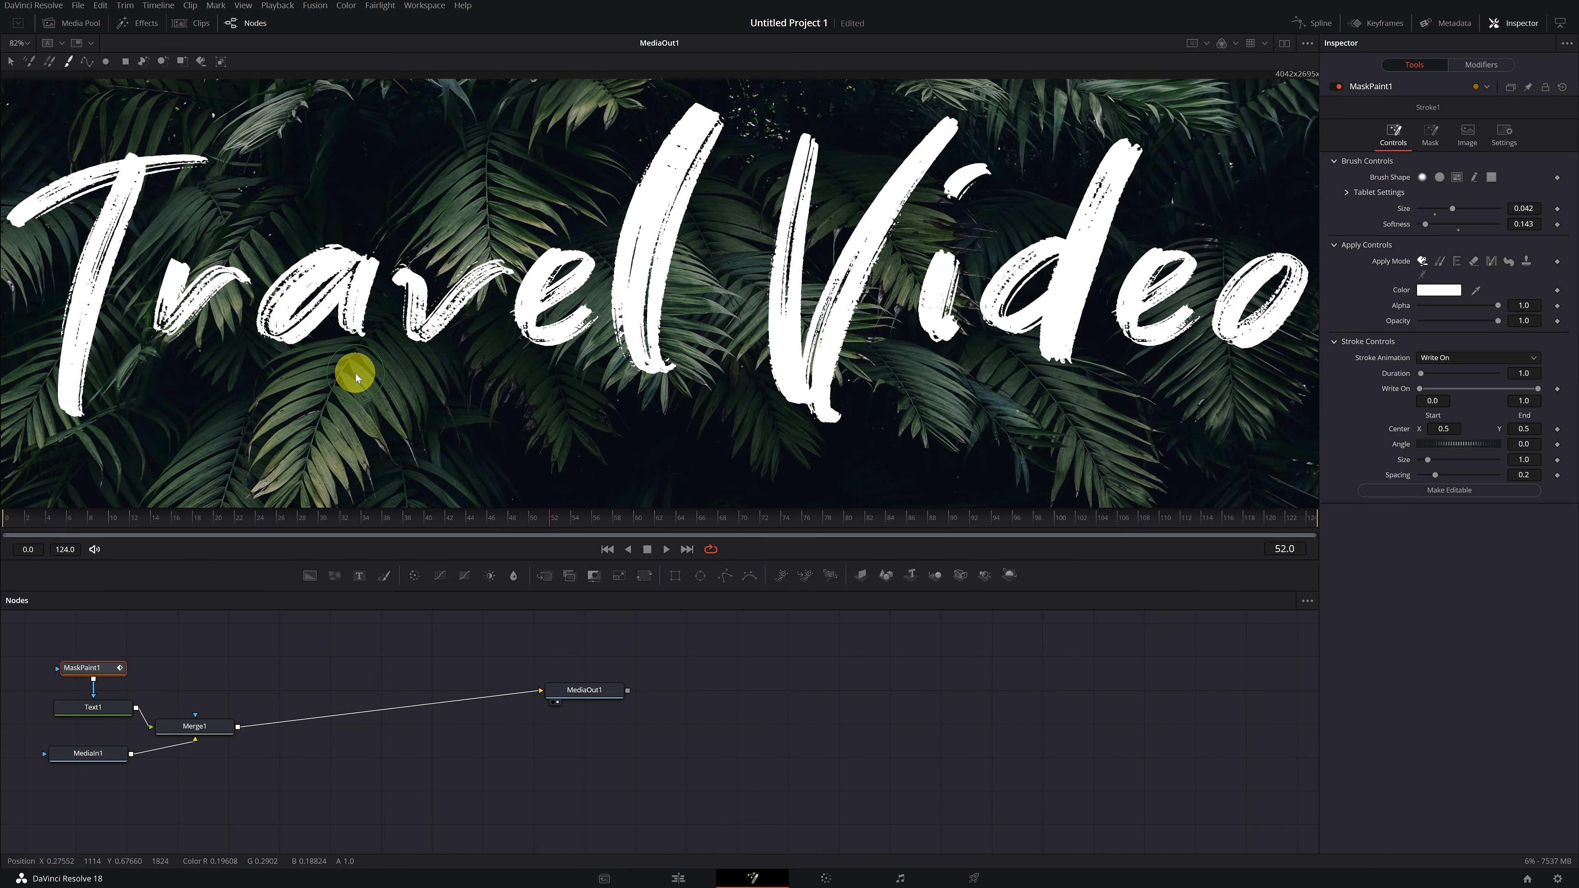
scroll(356, 374, down, 1)
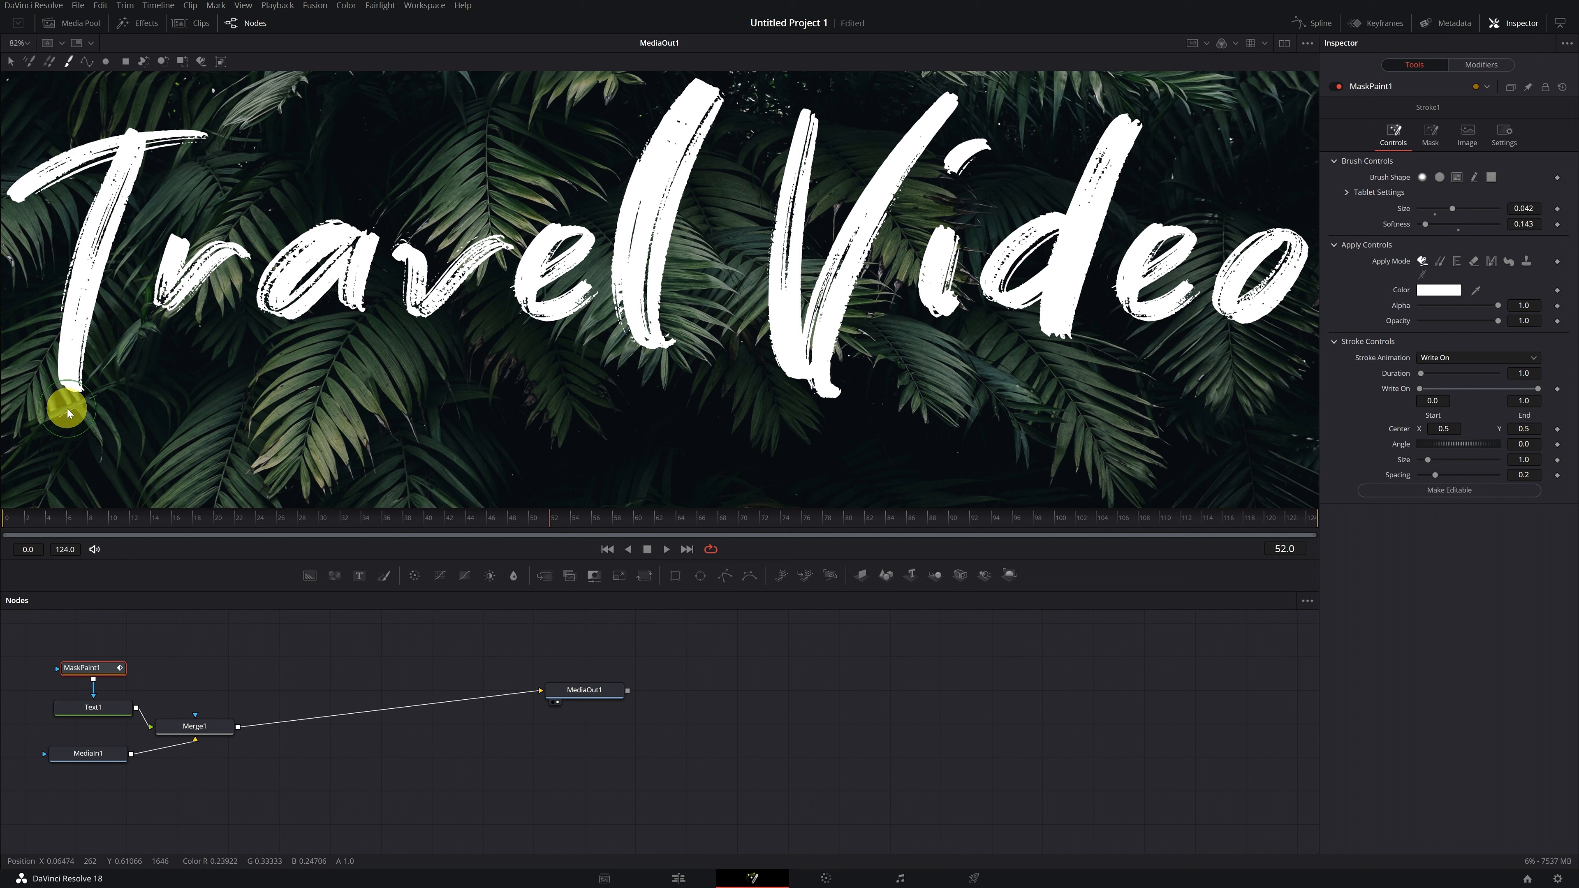
mouse_move(73, 349)
mouse_down()
mouse_move(124, 187)
mouse_move(234, 152)
mouse_move(145, 144)
mouse_move(33, 180)
mouse_move(153, 179)
mouse_move(176, 232)
mouse_move(150, 278)
mouse_move(177, 299)
mouse_move(233, 243)
mouse_move(228, 350)
mouse_move(227, 293)
mouse_move(336, 206)
mouse_move(262, 286)
mouse_move(302, 294)
mouse_move(332, 230)
mouse_move(354, 311)
mouse_move(385, 250)
mouse_move(405, 300)
mouse_move(492, 247)
mouse_move(496, 225)
mouse_move(513, 286)
mouse_move(563, 224)
mouse_move(578, 291)
mouse_move(593, 89)
mouse_move(707, 89)
mouse_move(655, 199)
mouse_move(658, 340)
mouse_move(677, 110)
mouse_move(781, 245)
mouse_move(780, 375)
mouse_move(832, 425)
mouse_move(831, 274)
mouse_move(901, 167)
mouse_move(997, 113)
mouse_move(934, 290)
mouse_move(995, 178)
mouse_move(1036, 203)
mouse_move(986, 288)
mouse_move(1021, 269)
mouse_move(1129, 102)
mouse_move(1057, 315)
mouse_move(1150, 267)
mouse_move(1144, 246)
mouse_move(1197, 312)
mouse_move(1272, 235)
mouse_move(1270, 301)
mouse_move(1218, 317)
mouse_up()
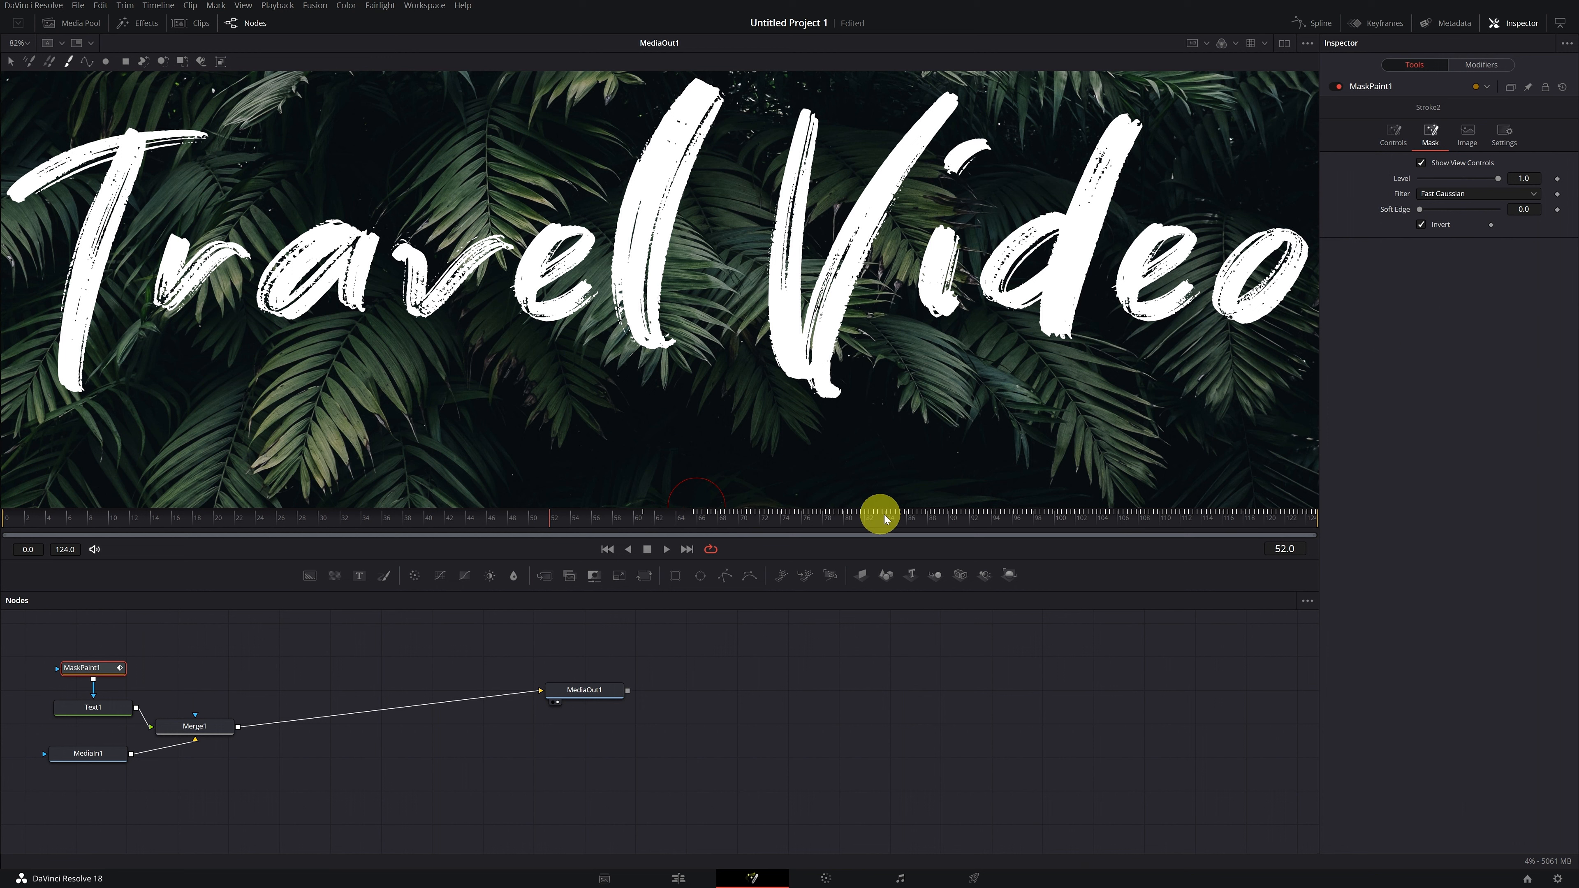
Step: Scrub through the stroke animation, turn off the inversion of the MaskPaint1 mask, and scrub again to check the reveal
click(693, 526)
drag(701, 525, 1294, 525)
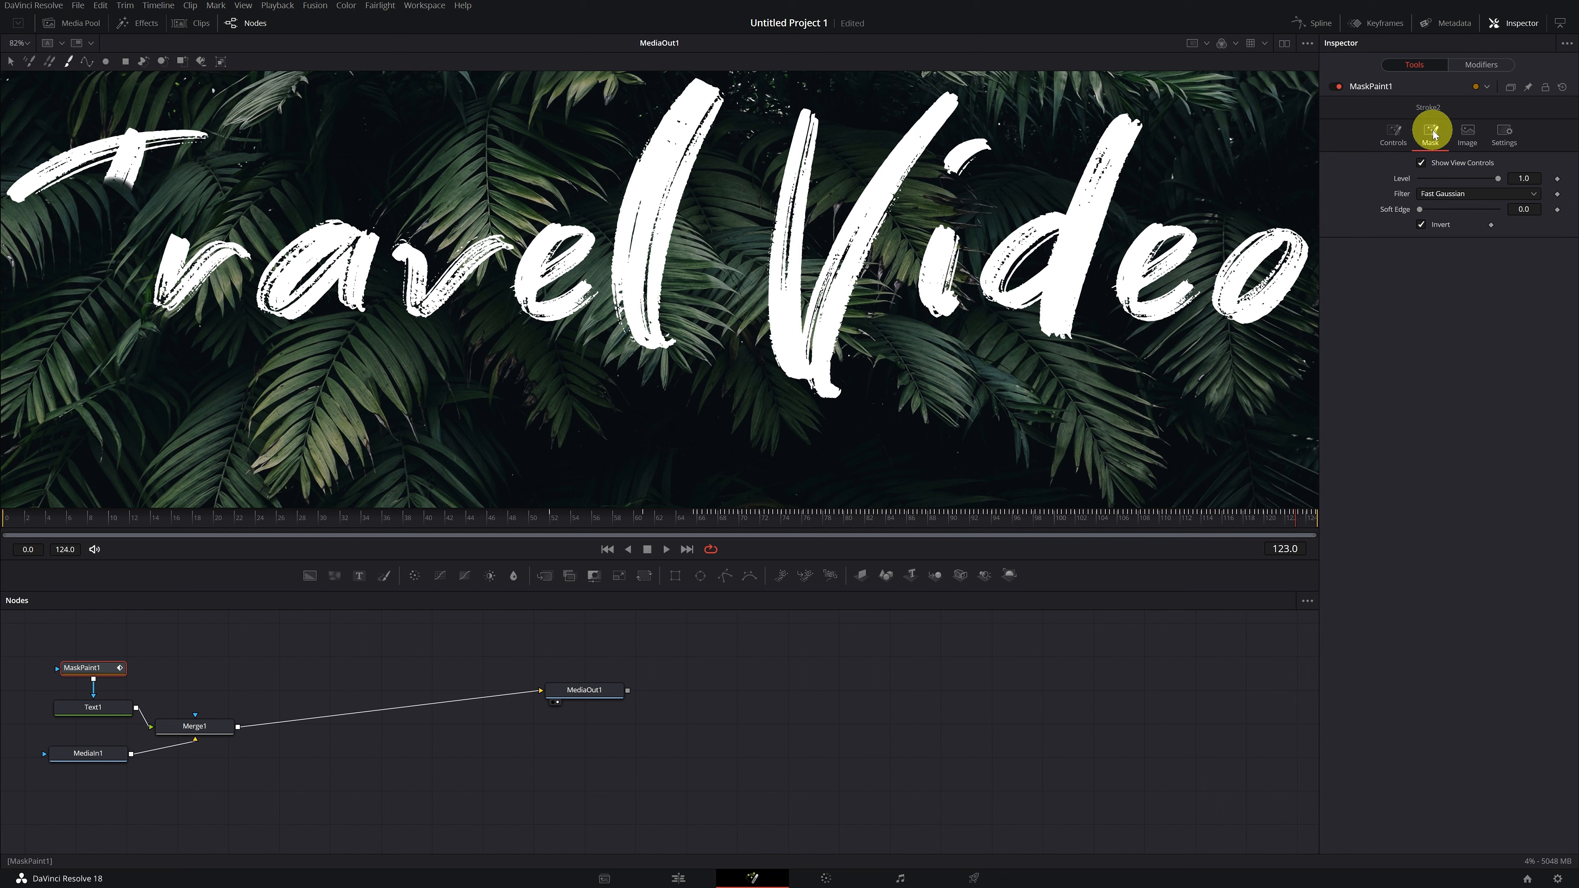
click(1421, 225)
mouse_move(680, 522)
mouse_down()
mouse_move(1355, 518)
mouse_move(1006, 513)
mouse_move(1295, 517)
mouse_up()
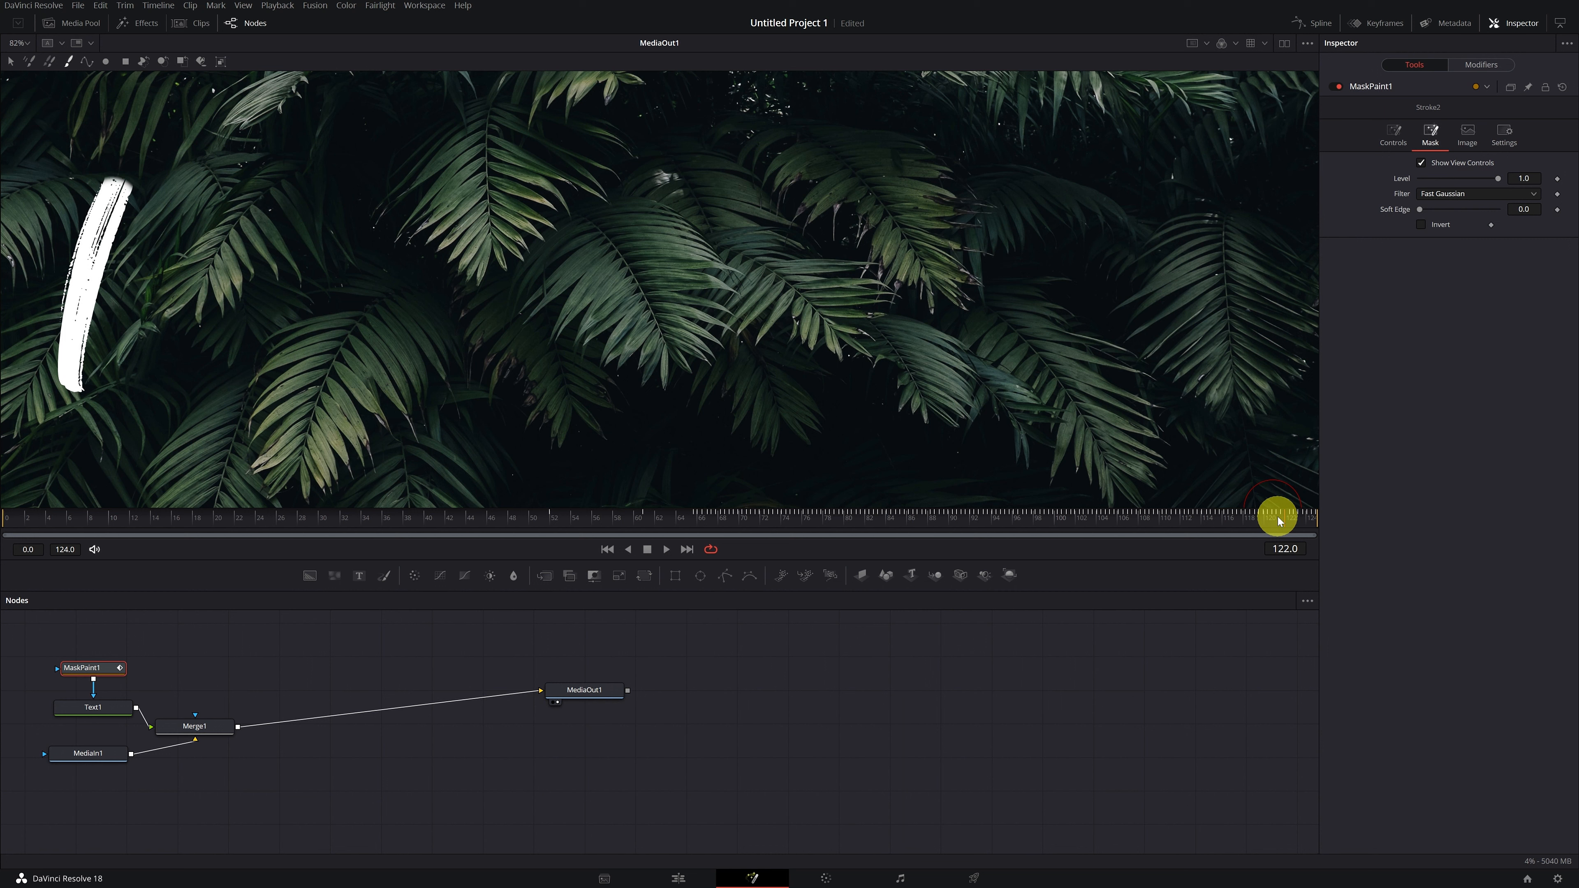
Step: Show the keyframes editor and expand MaskPaint1 and Stroke1 to display the full range of End keyframes
click(1381, 25)
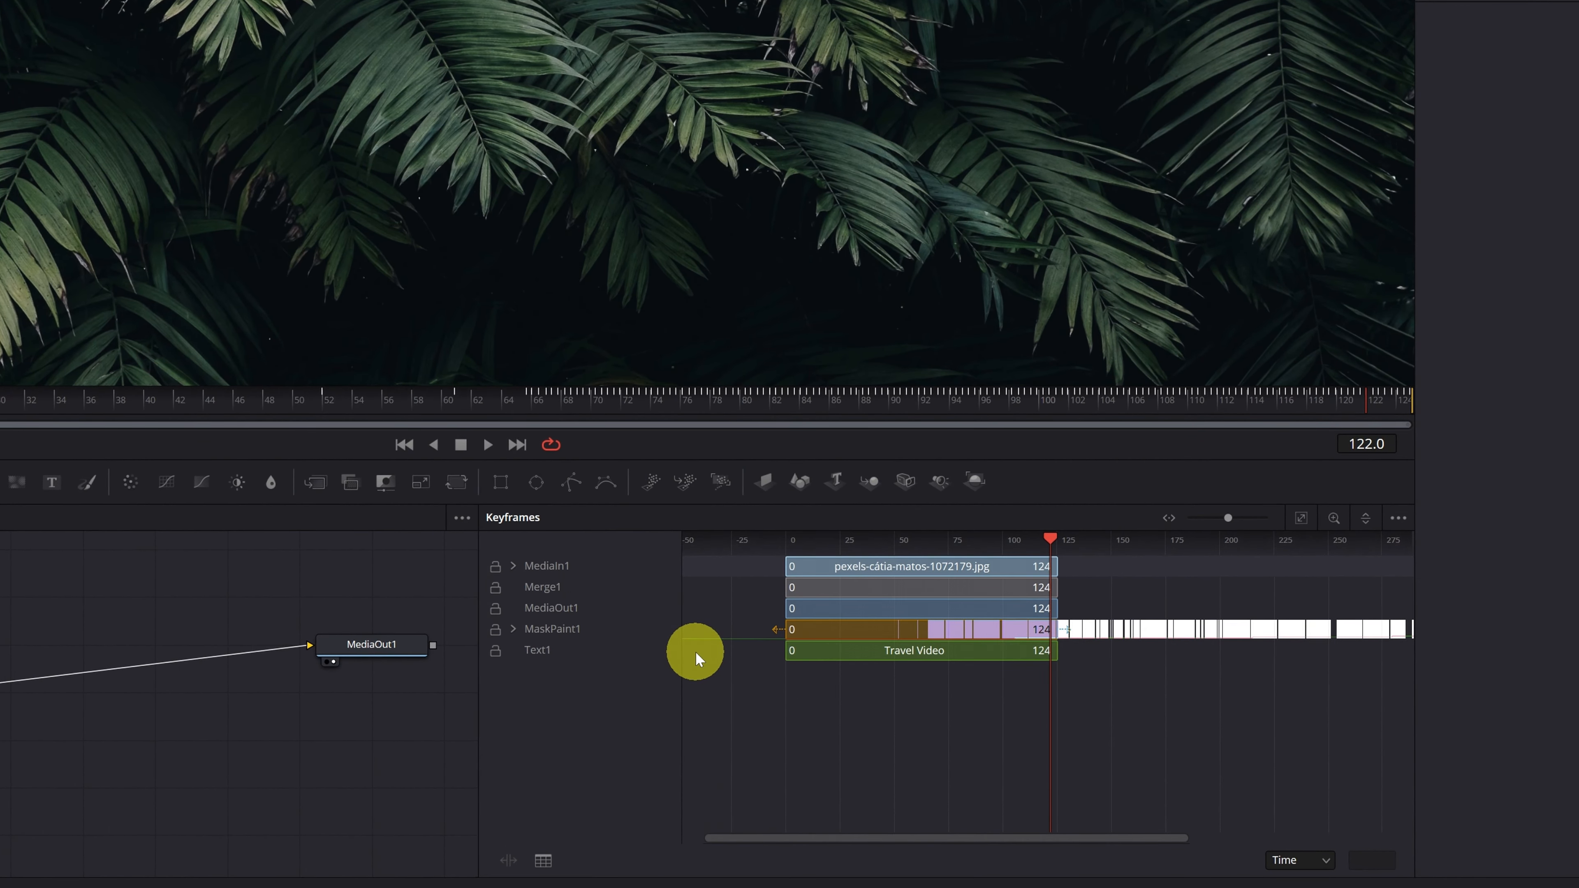
click(513, 629)
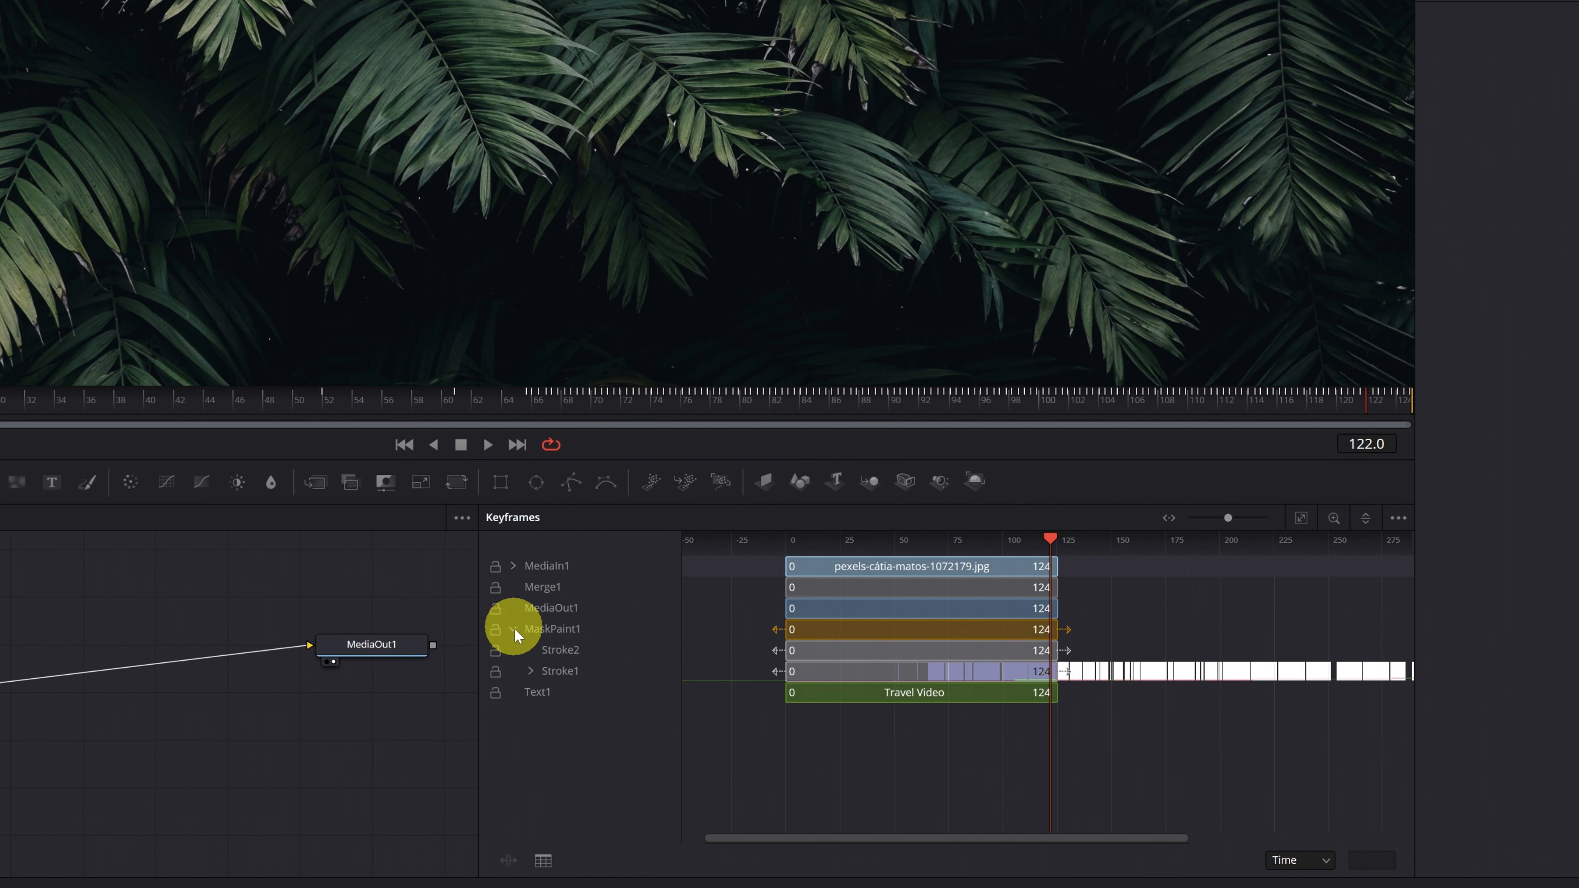
click(531, 671)
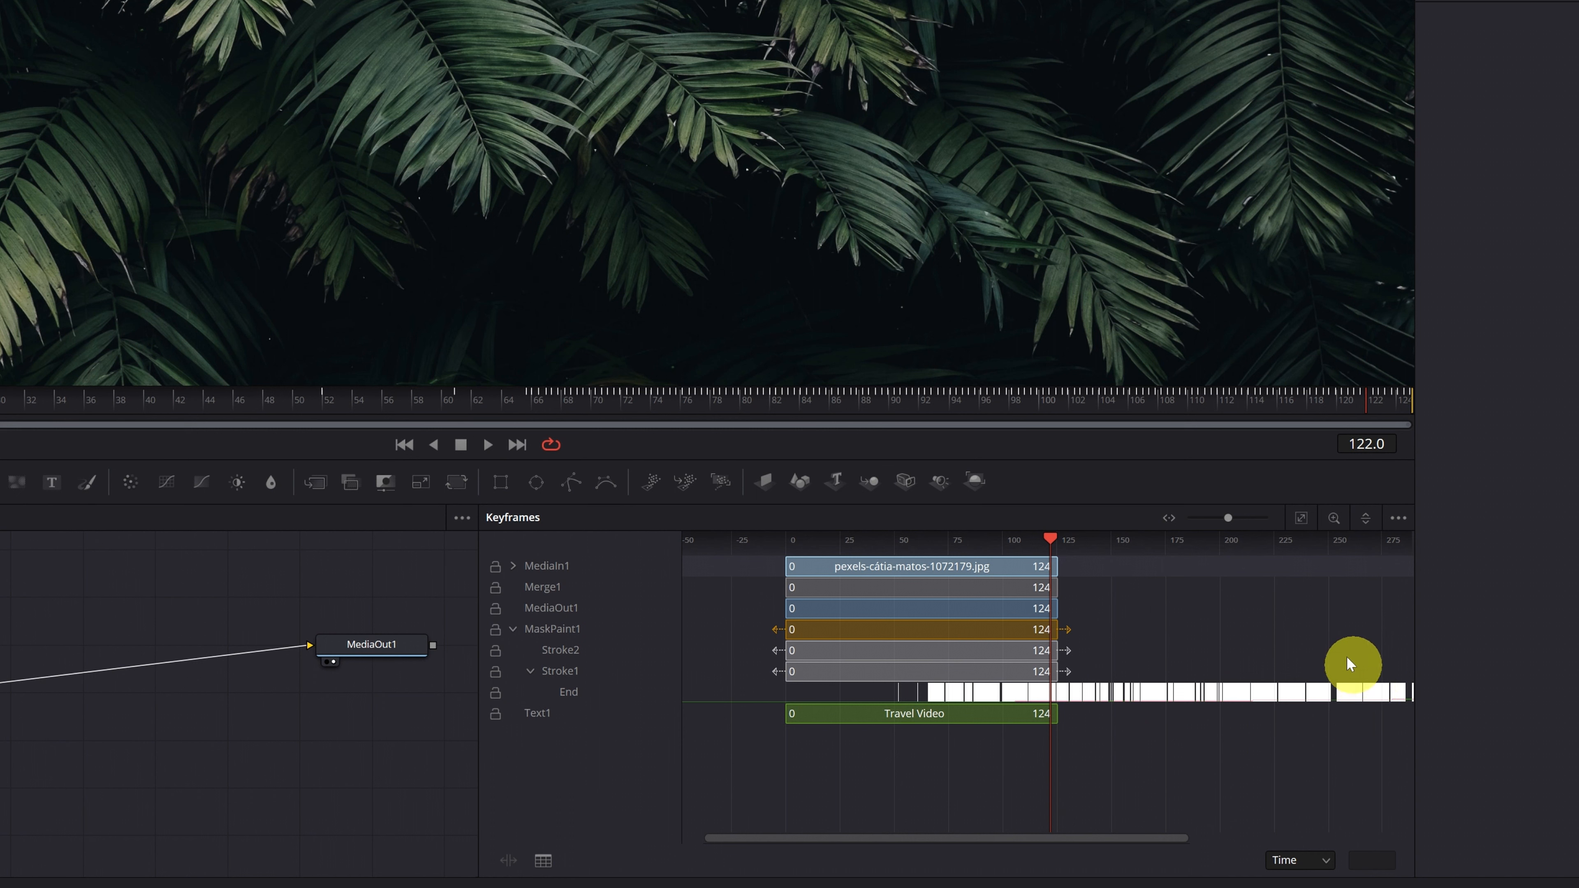
drag(1231, 519, 1190, 526)
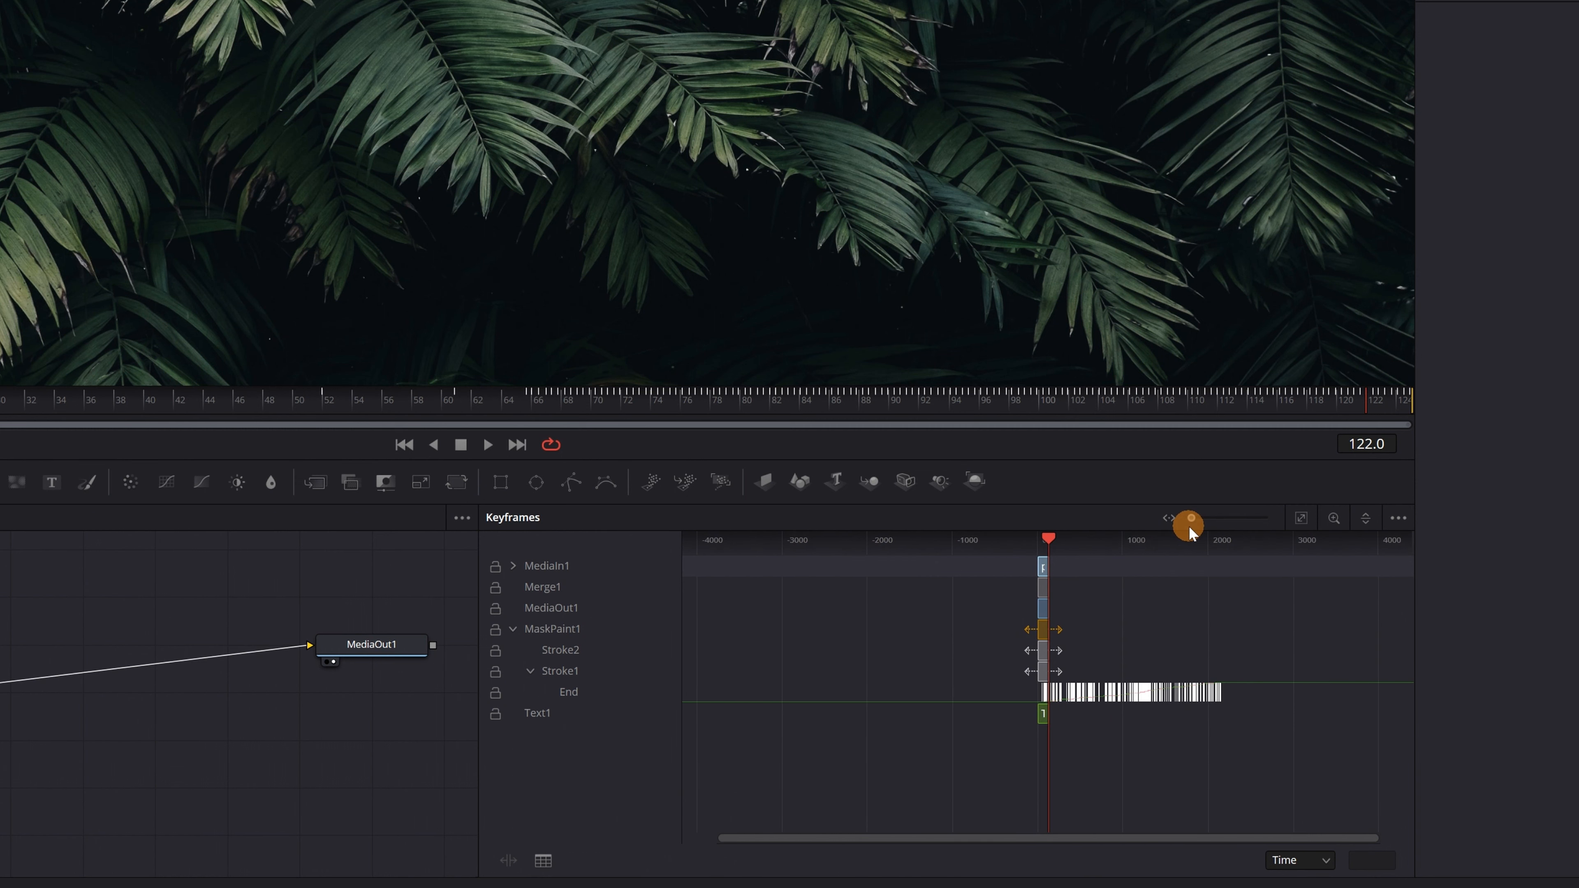
Step: Select all End keyframes of Stroke1 and compress them with Time Stretching to about the end of the clip
click(1238, 694)
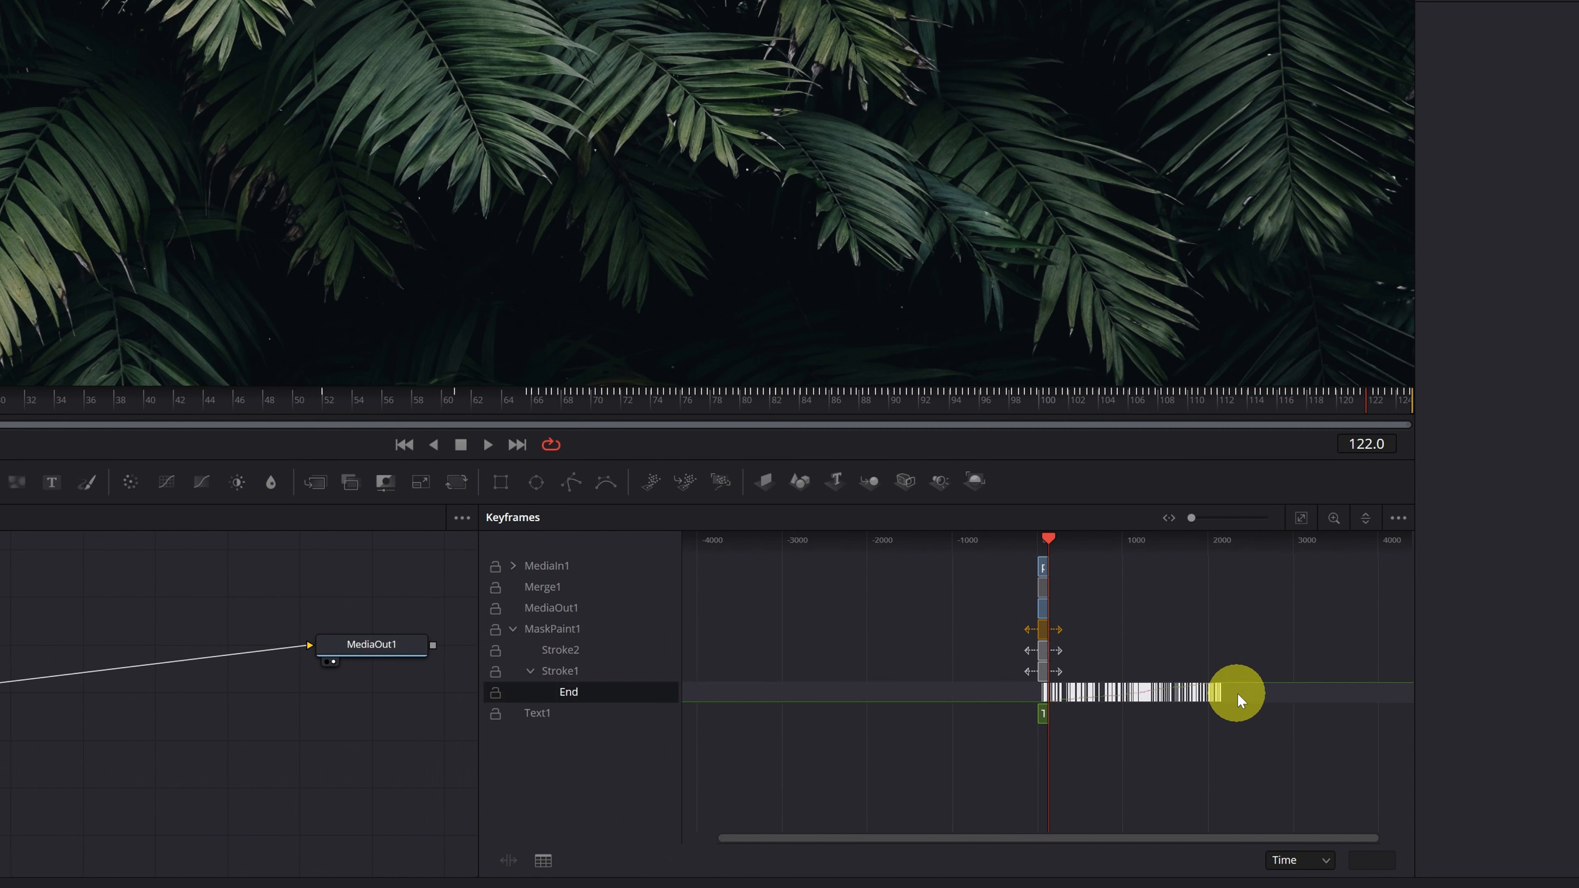
key(ctrl+z)
drag(1246, 692, 1190, 693)
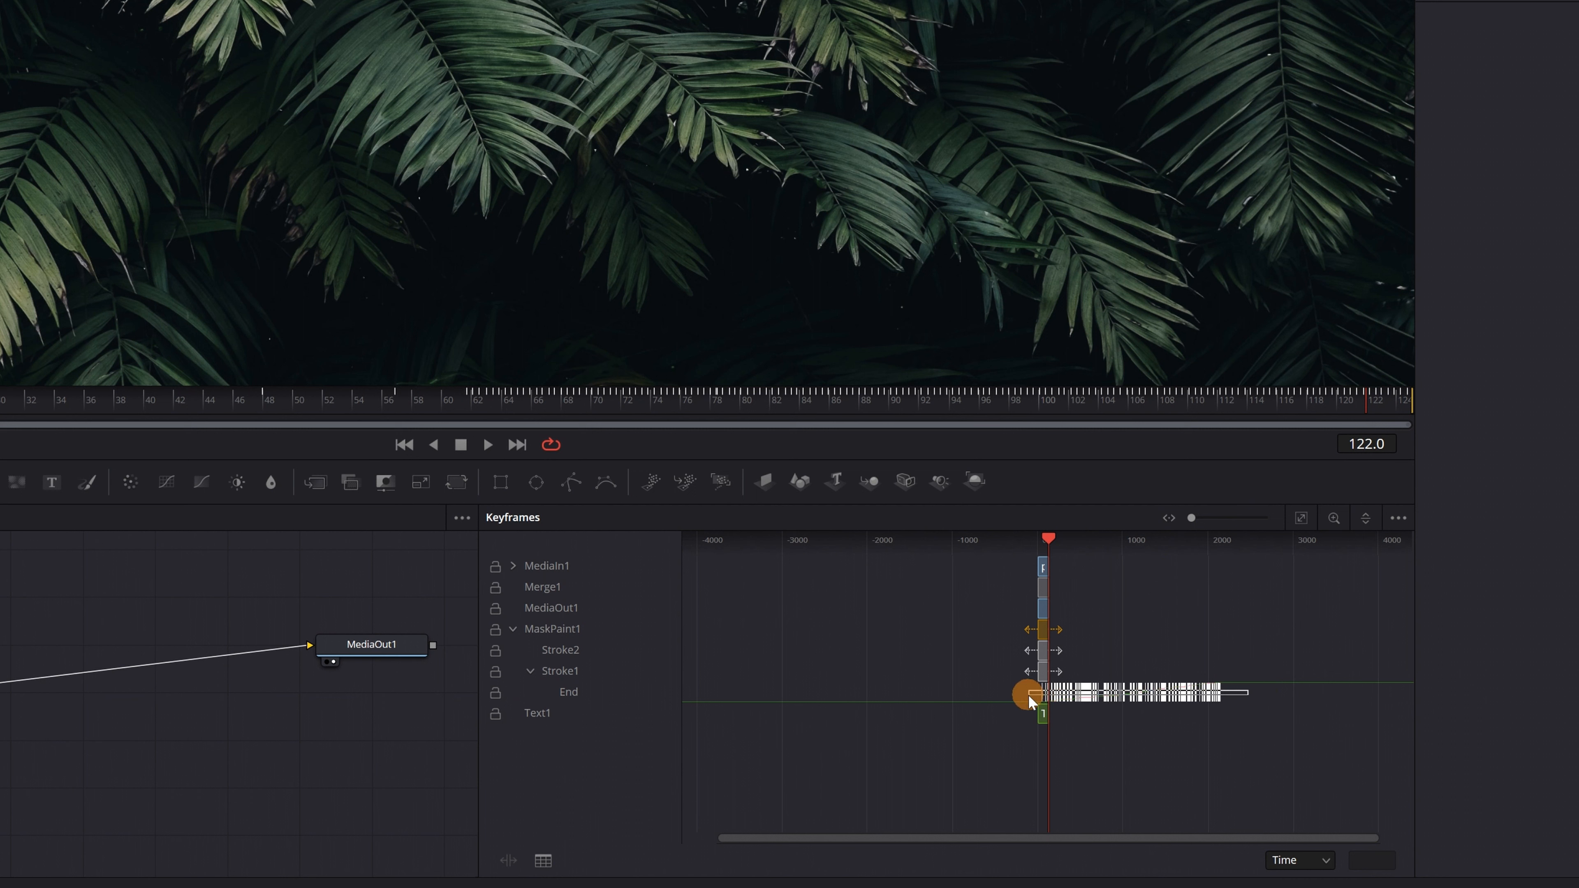
drag(1023, 695, 1023, 695)
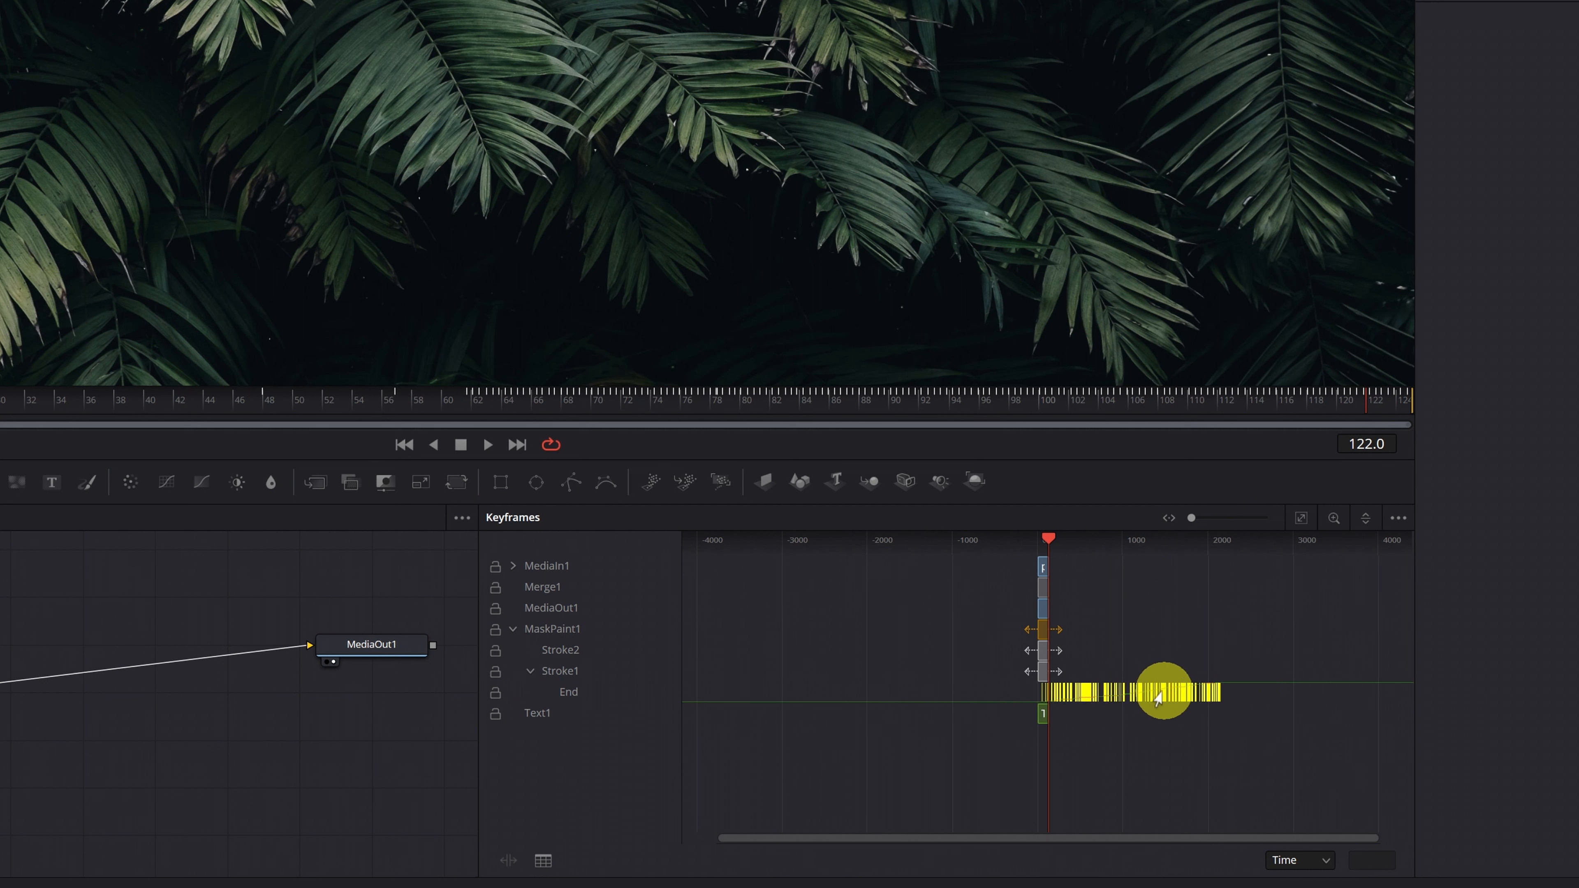
right_click(1142, 703)
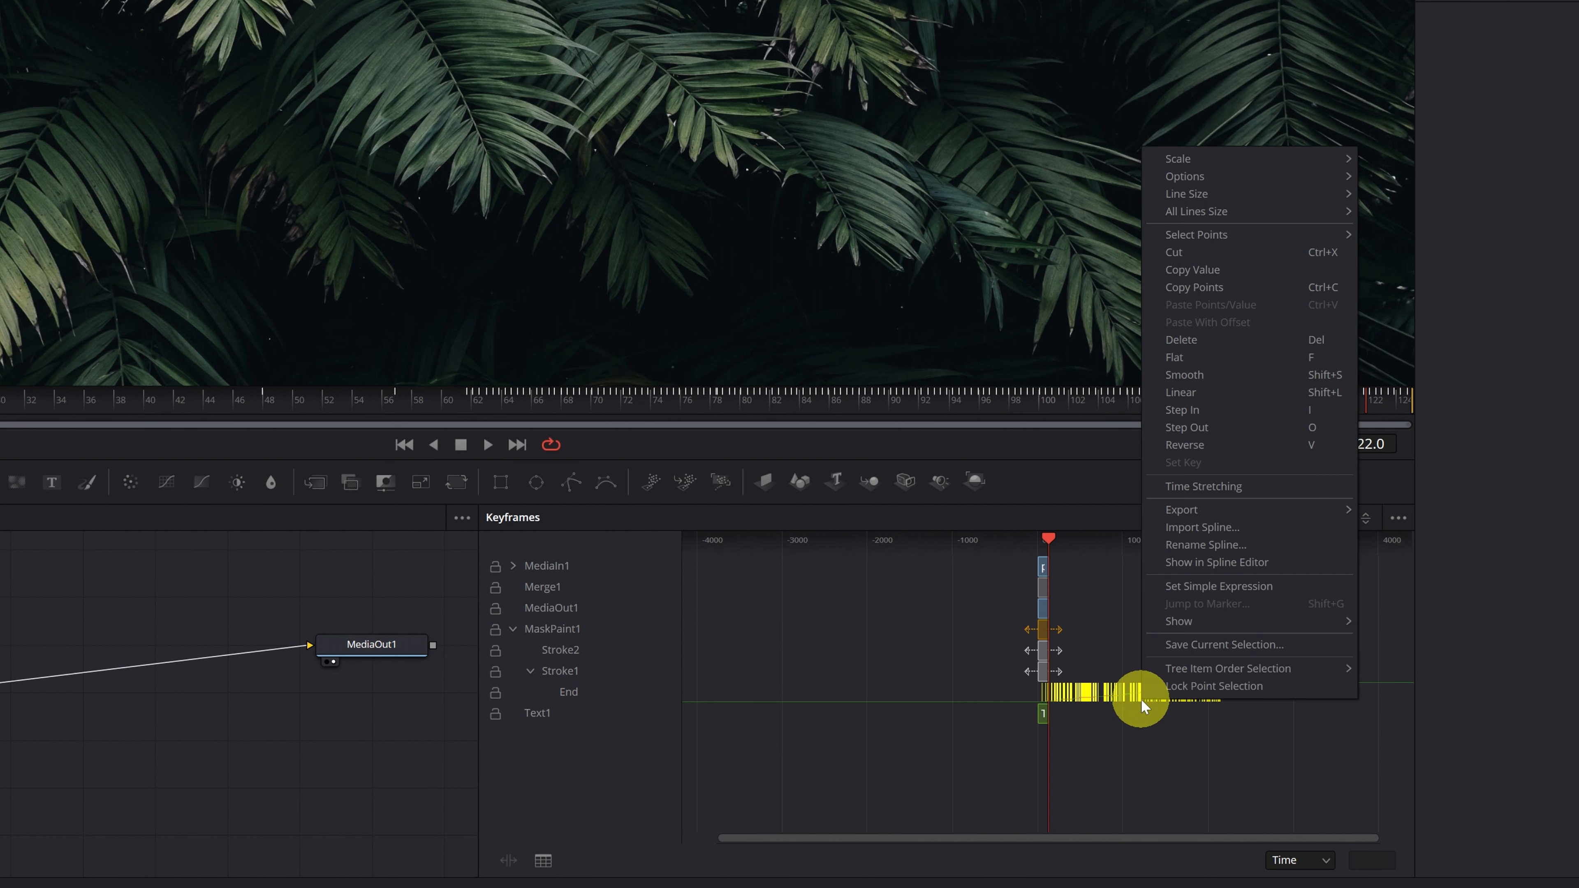
click(1239, 491)
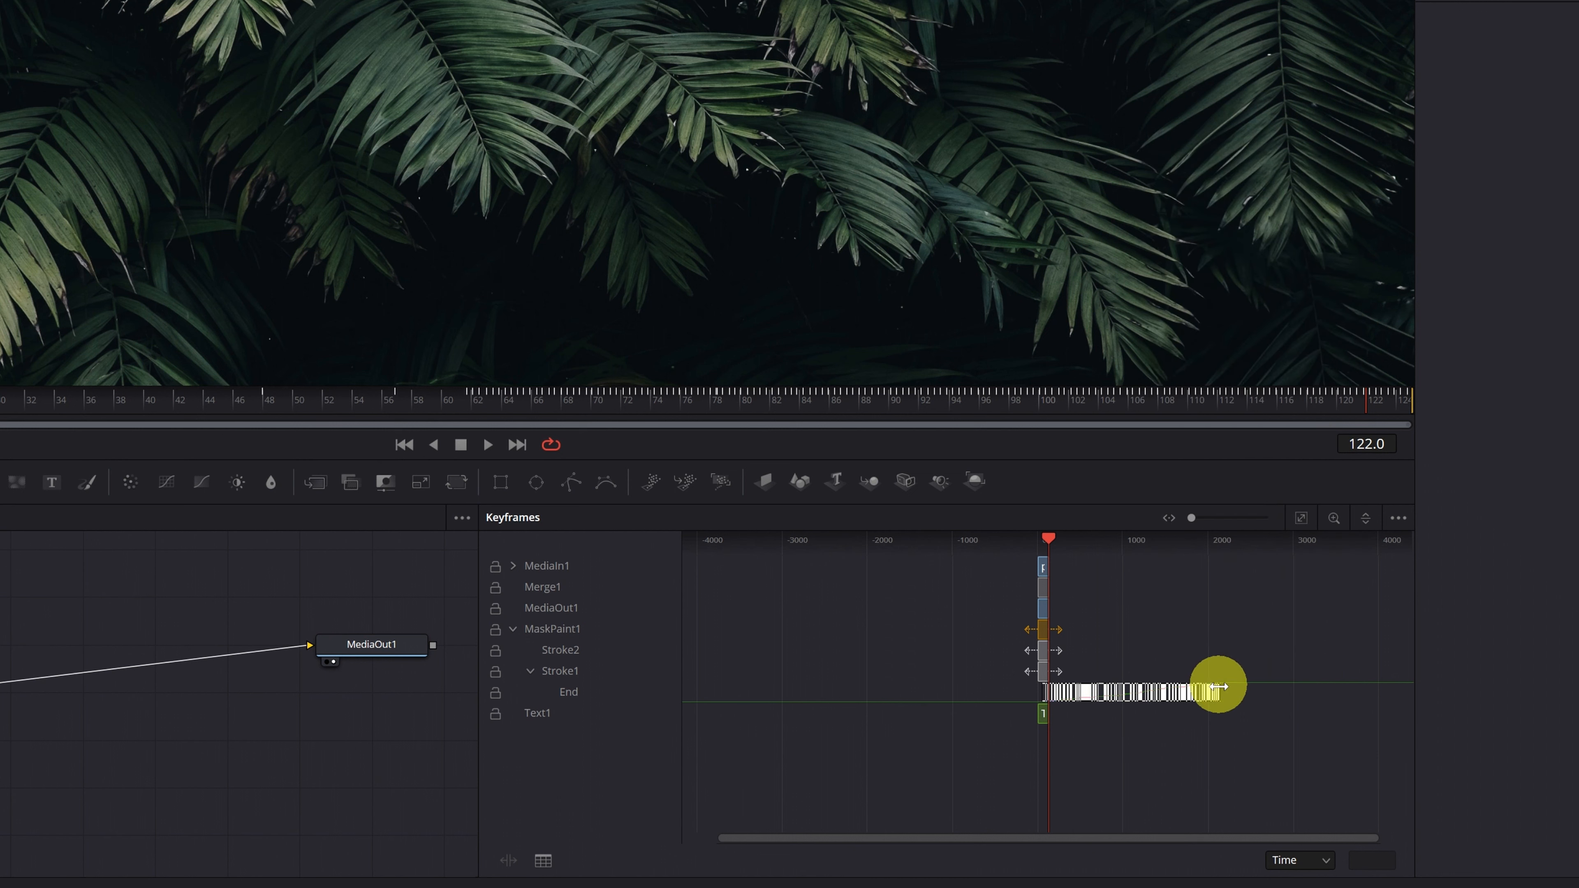
drag(1222, 692, 1051, 693)
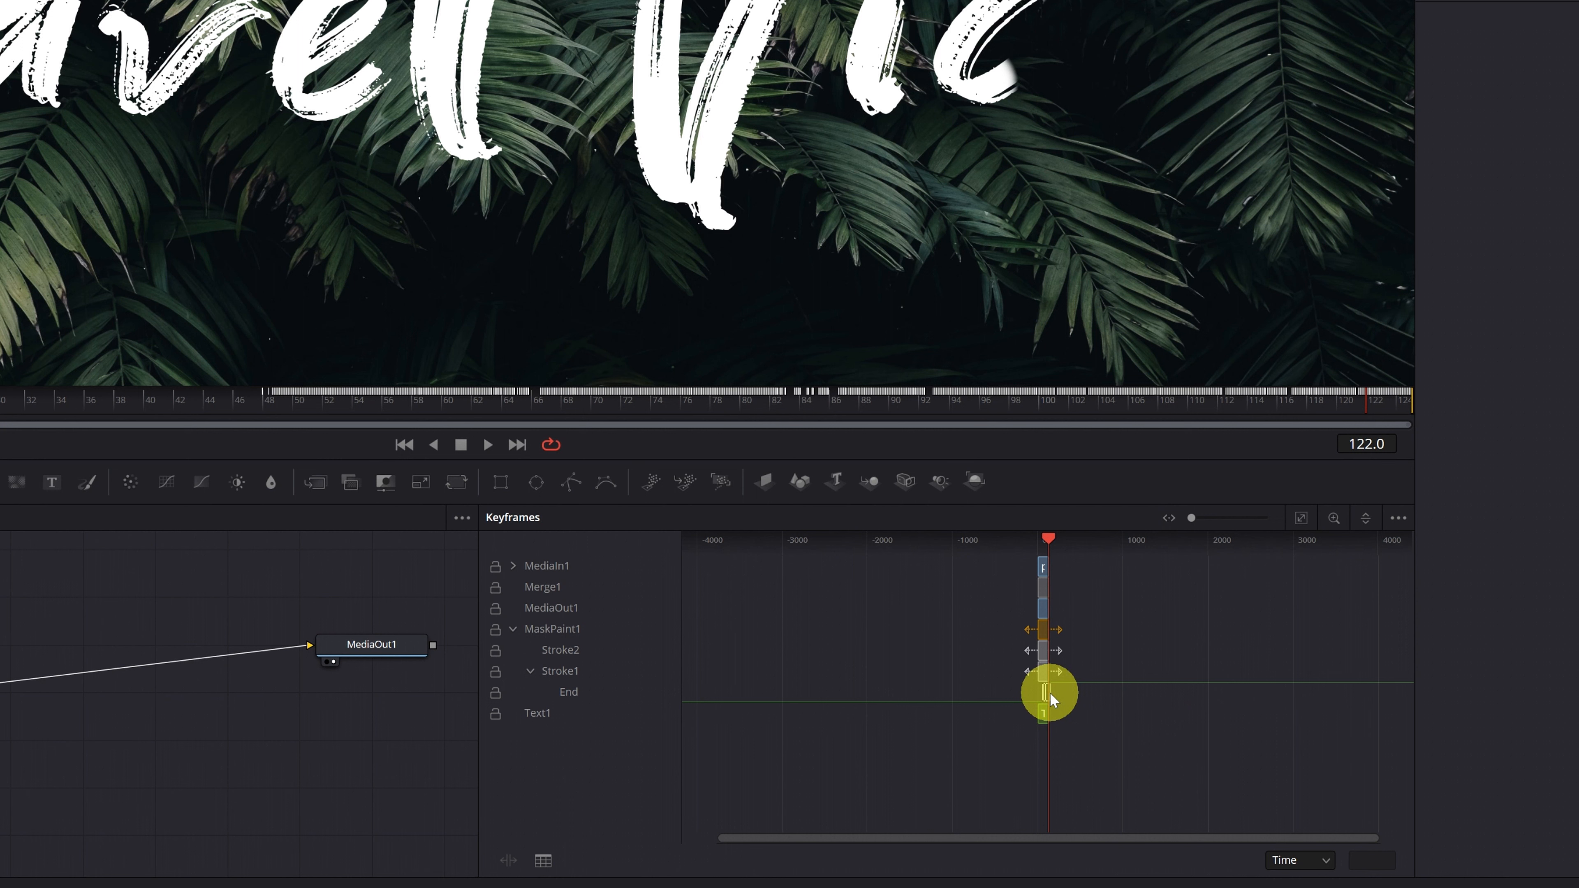
Step: Fit the stretched End keyframes inside the clip, from about frame 6 to 98, and scrub back to frame 0 to check the write-on
drag(1191, 517, 1194, 523)
drag(1110, 693, 986, 695)
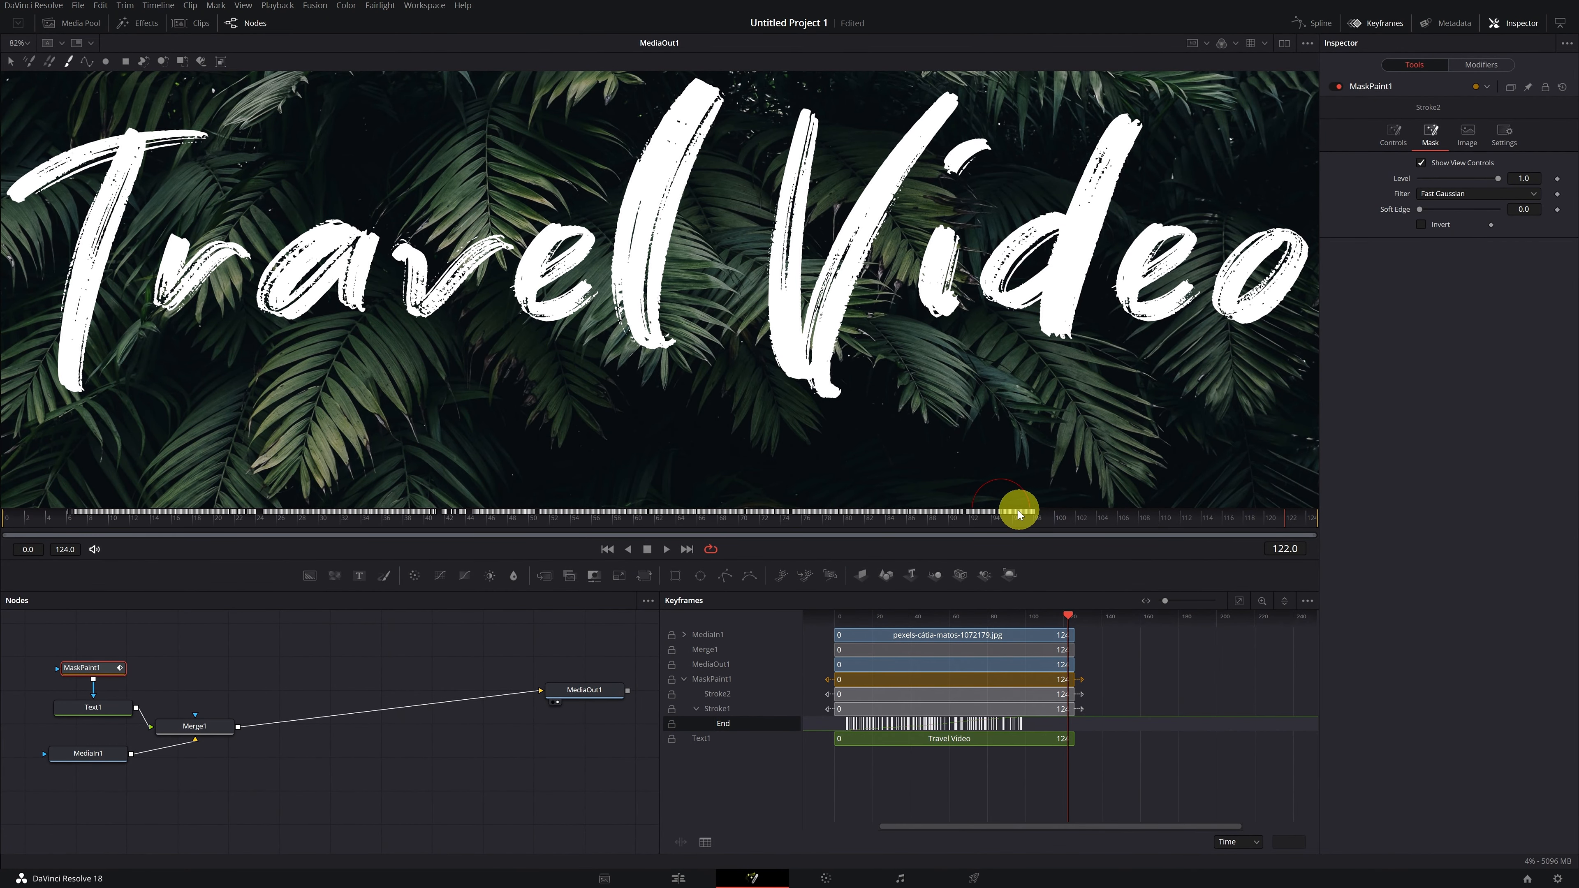
drag(792, 510, 9, 520)
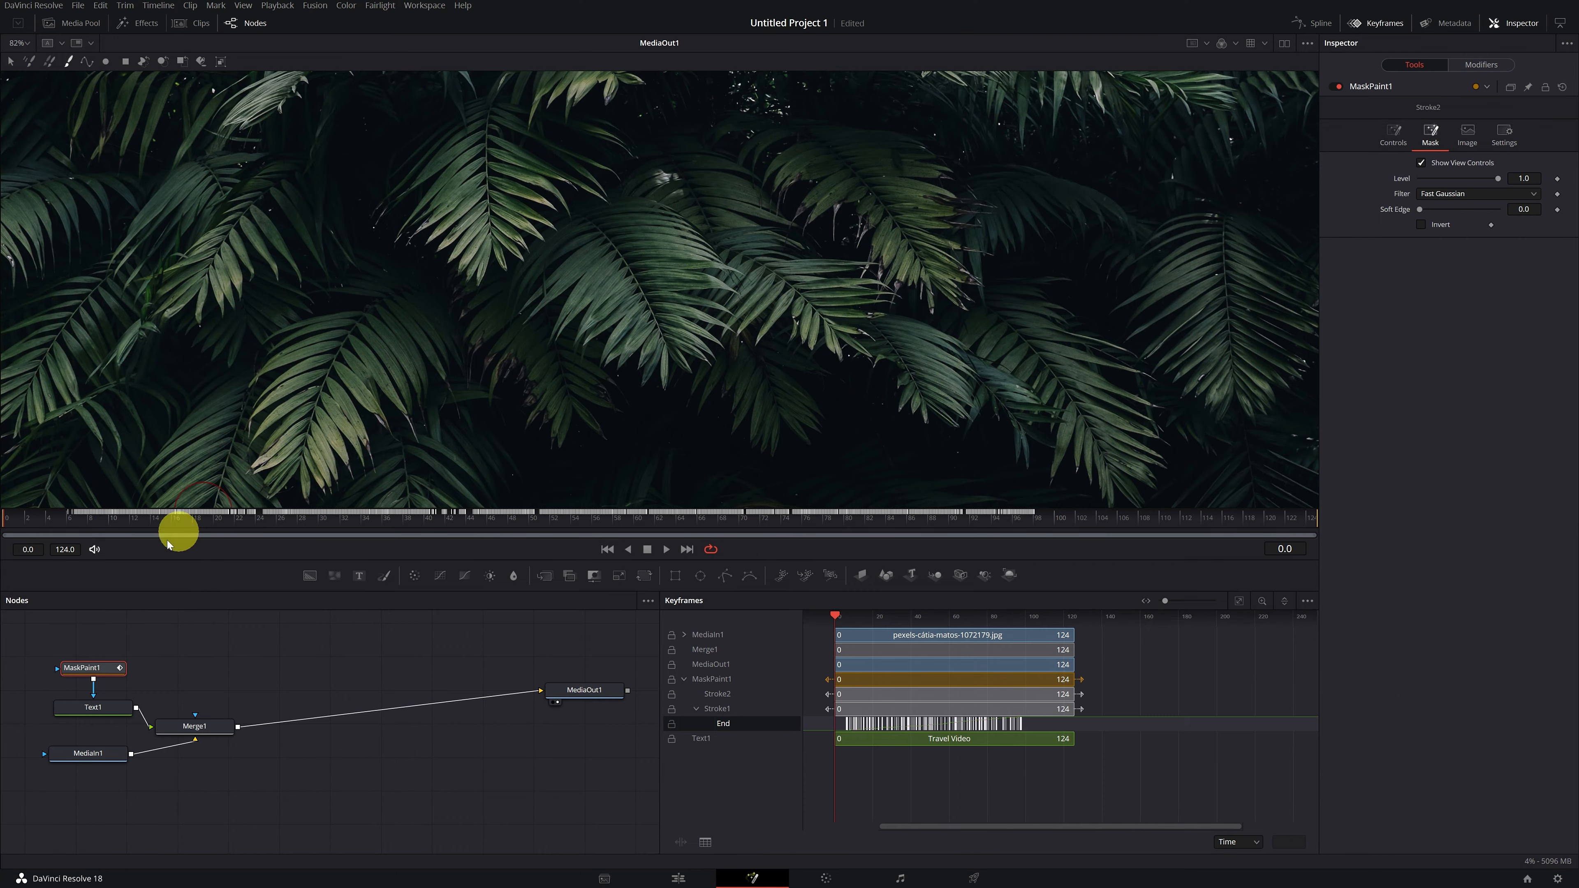